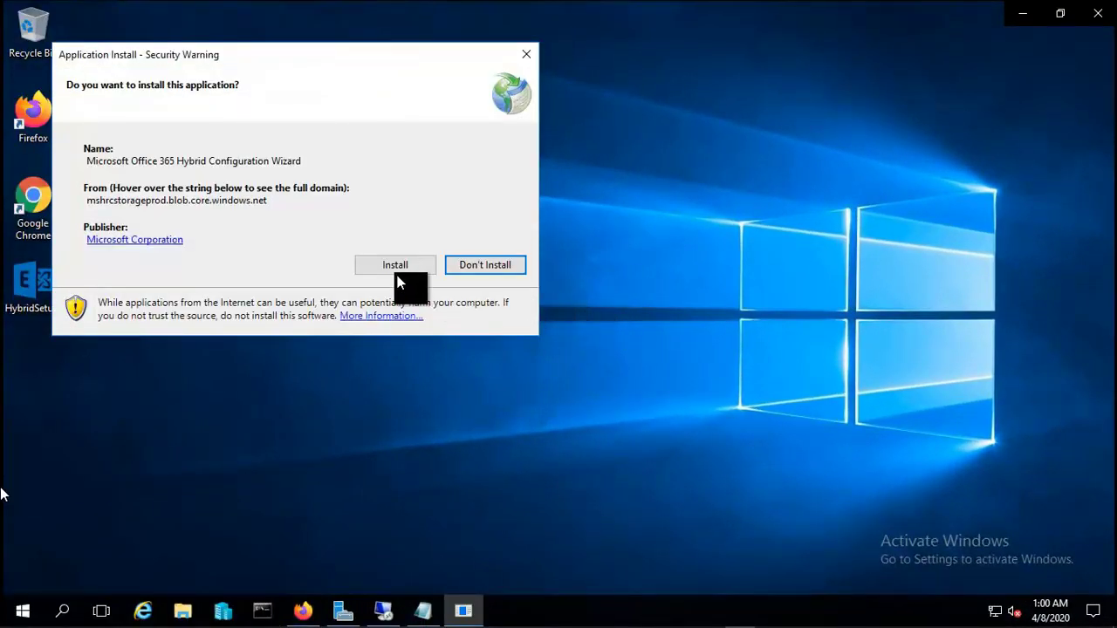
Install the Office 365 Hybrid Configuration Wizard through ClickOnce and allow it to run.
{"action": "left_click", "coordinate": [398, 266]}
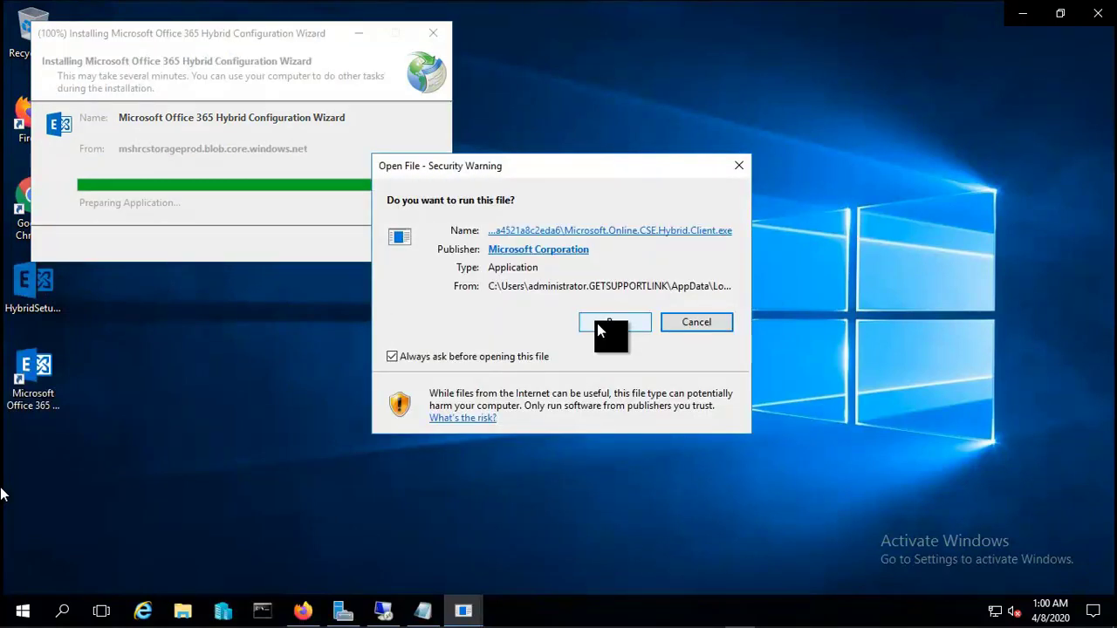
{"action": "left_click", "coordinate": [599, 325]}
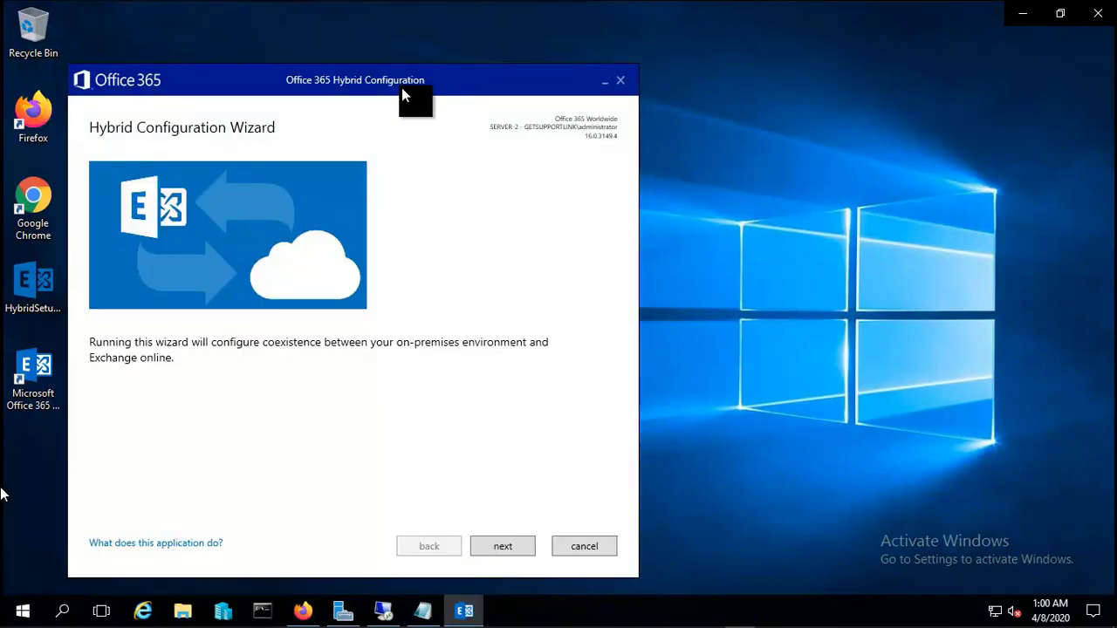
Bring the wizard window into view and start detecting the on-premises Exchange server SERVER-2.
{"action": "left_click_drag", "start_coordinate": [400, 81], "coordinate": [553, 36]}
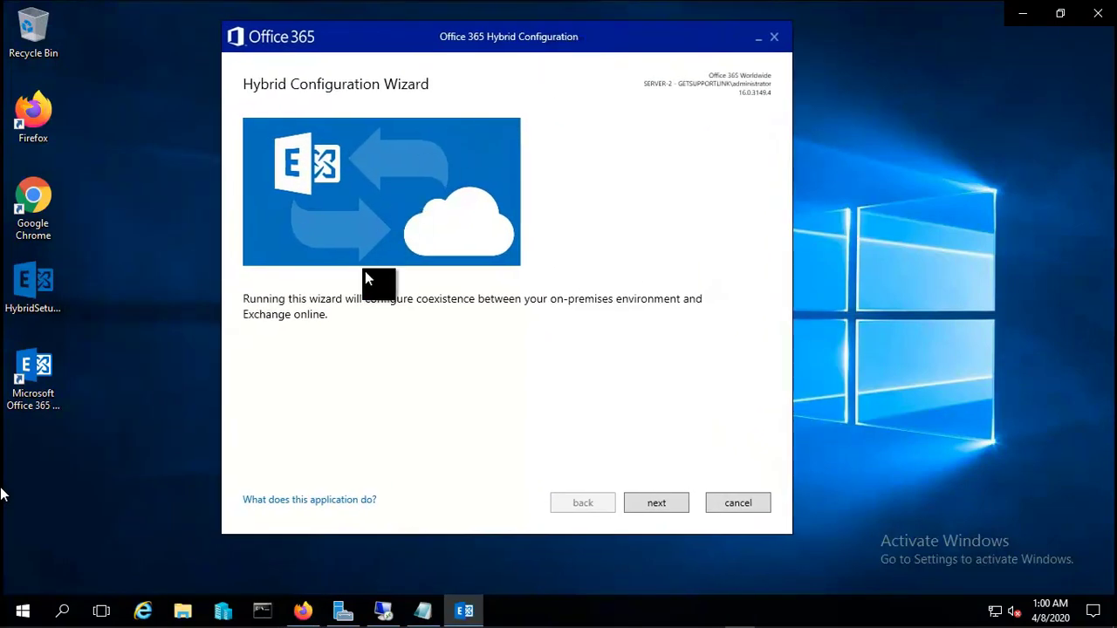
{"action": "left_click", "coordinate": [656, 506]}
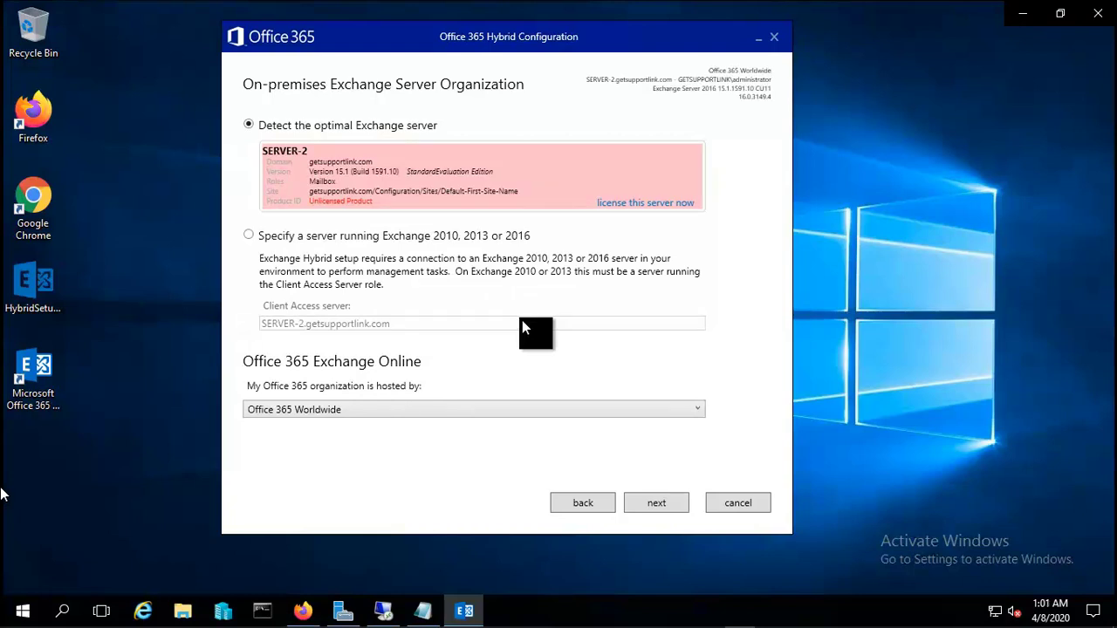
License SERVER-2 by signing in with the tenant admin e-mail and password.
{"action": "left_click", "coordinate": [641, 199]}
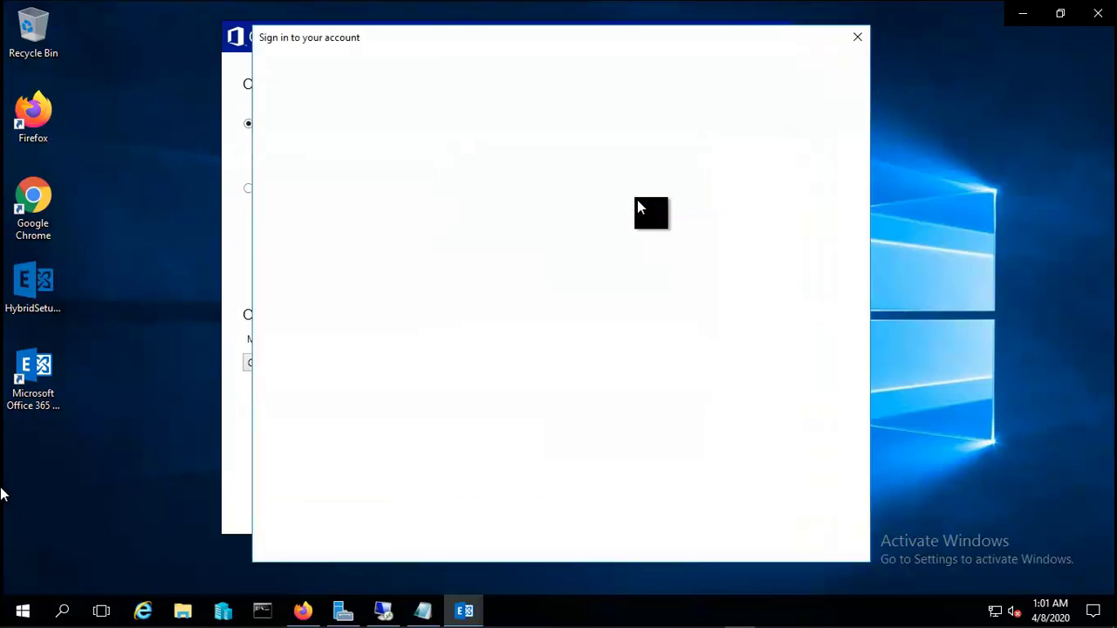
{"action": "key", "text": "ctrl+v"}
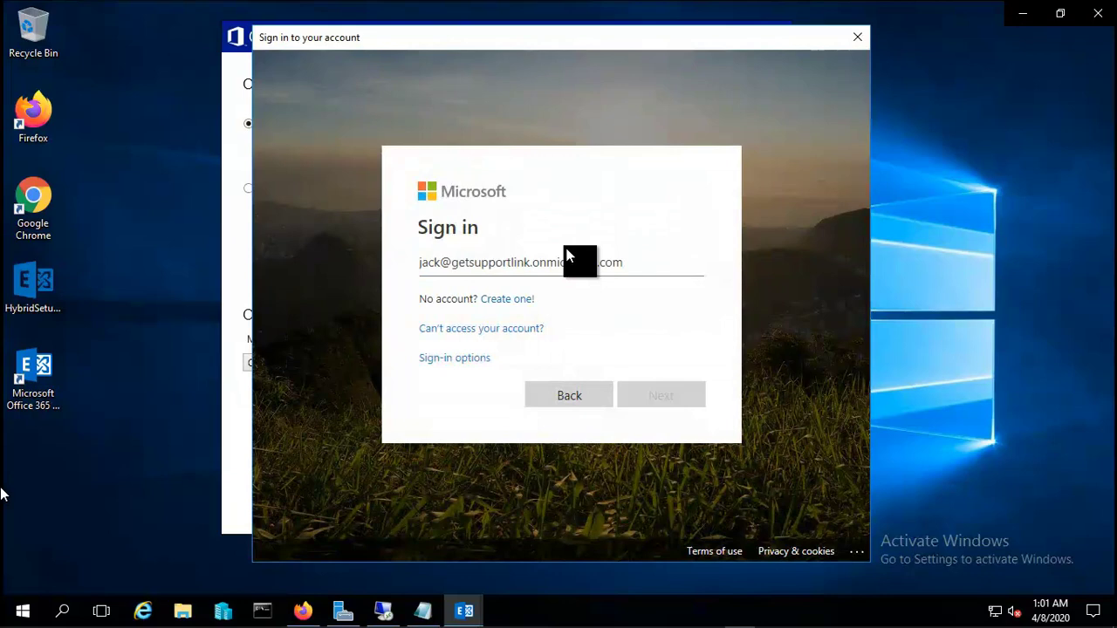
{"action": "key", "text": "Return"}
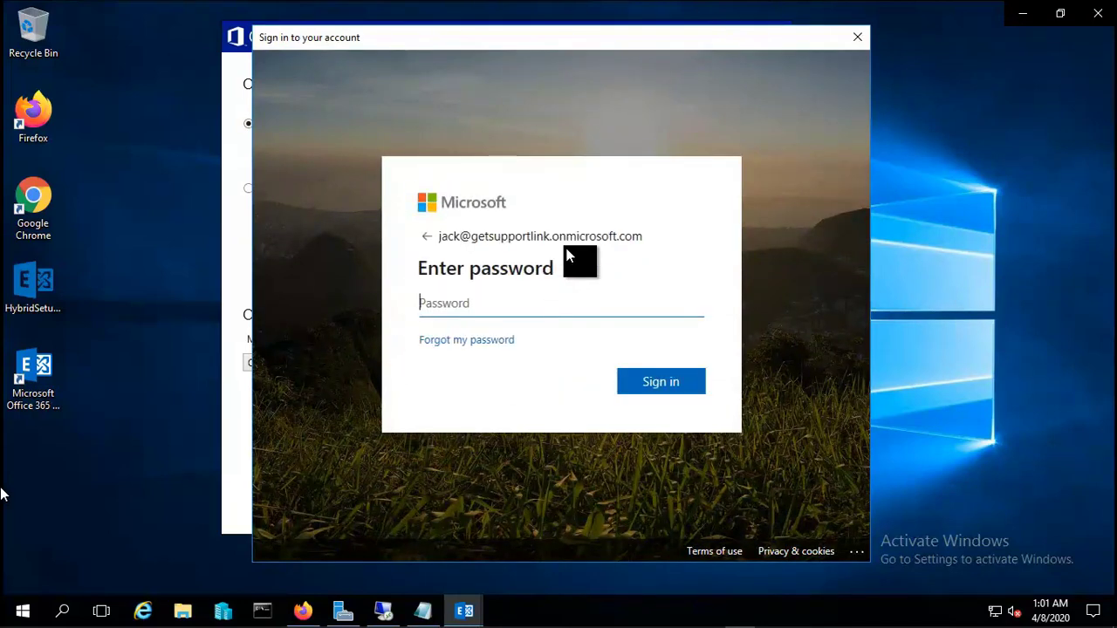
{"action": "type", "text": "•••••••••"}
{"action": "key", "text": "Return"}
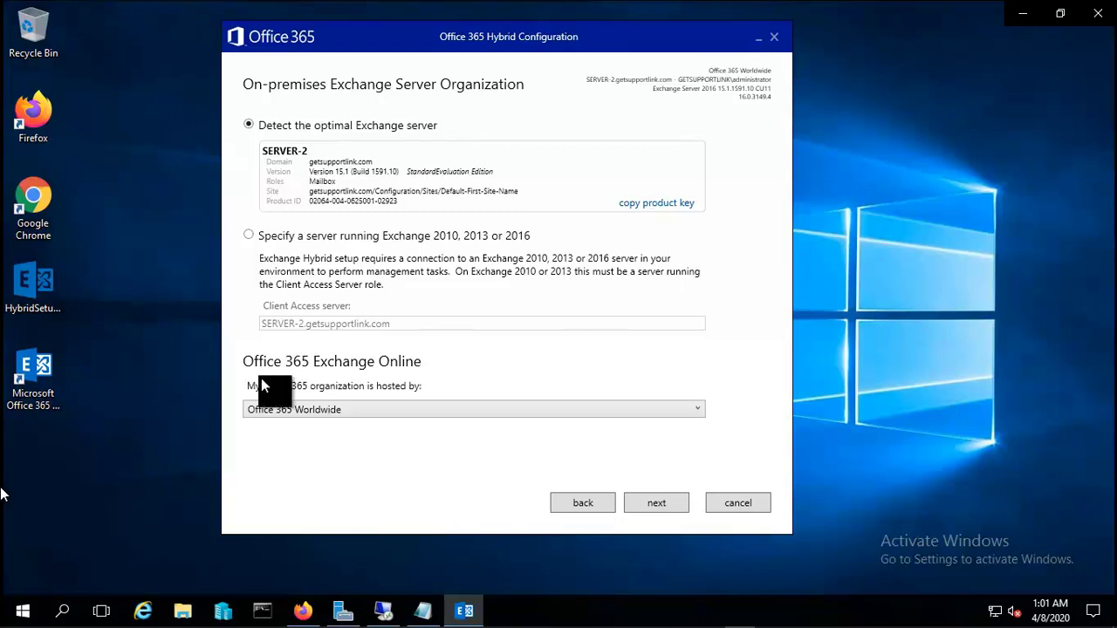
Save the Set-ExchangeServer product-key command into a new desktop file, New Text Document.txt.
{"action": "right_click", "coordinate": [134, 317]}
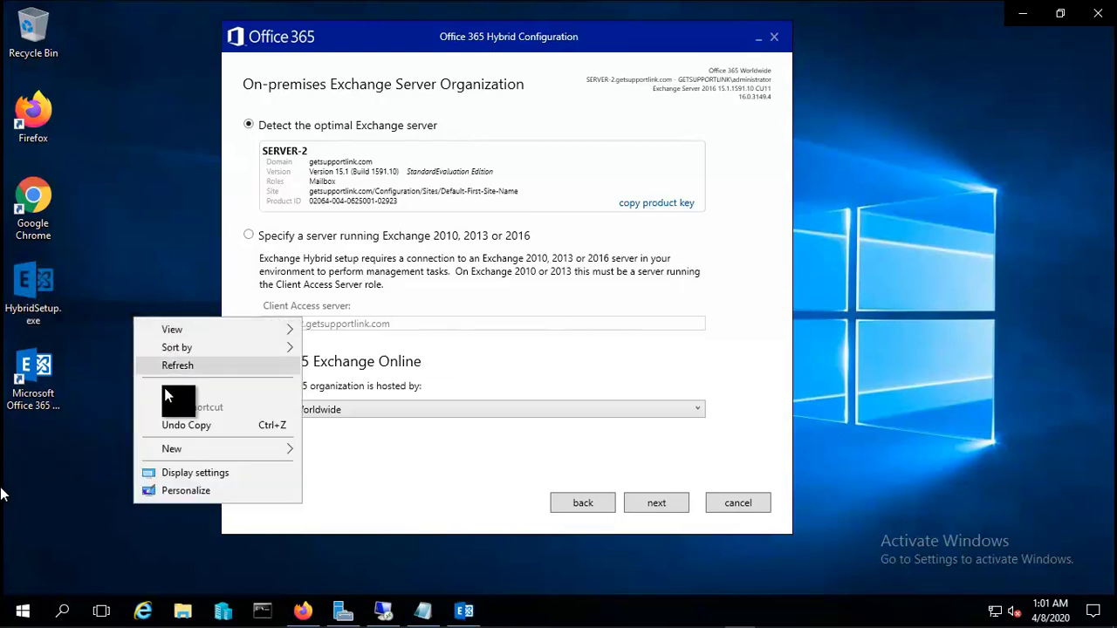
{"action": "mouse_move", "coordinate": [192, 450]}
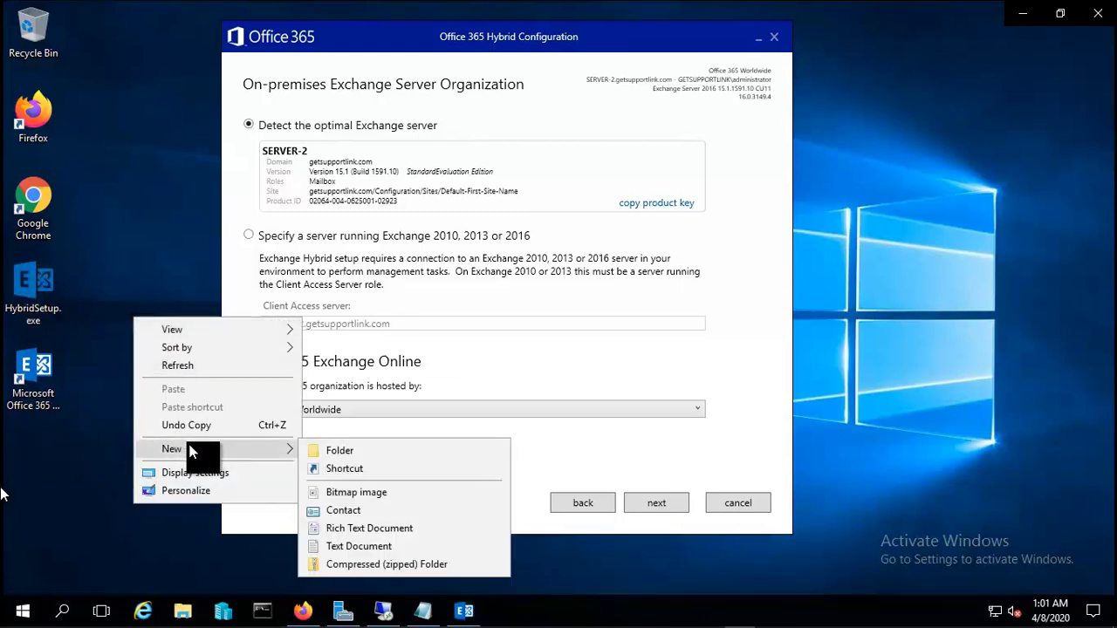
{"action": "left_click", "coordinate": [339, 545]}
{"action": "left_click", "coordinate": [158, 355]}
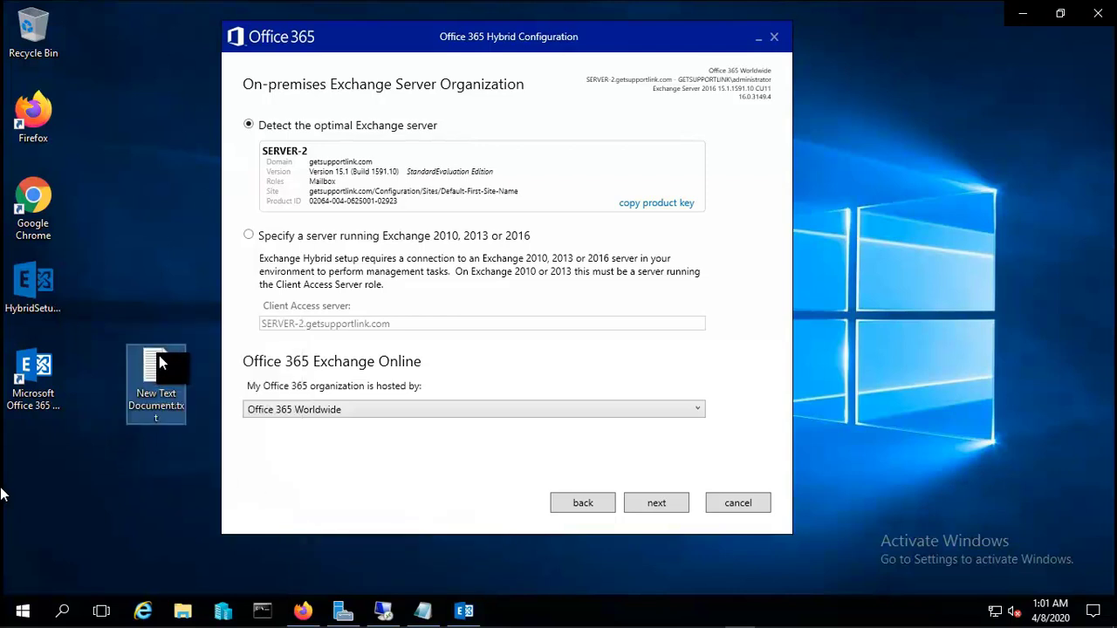
{"action": "double_click", "coordinate": [158, 355]}
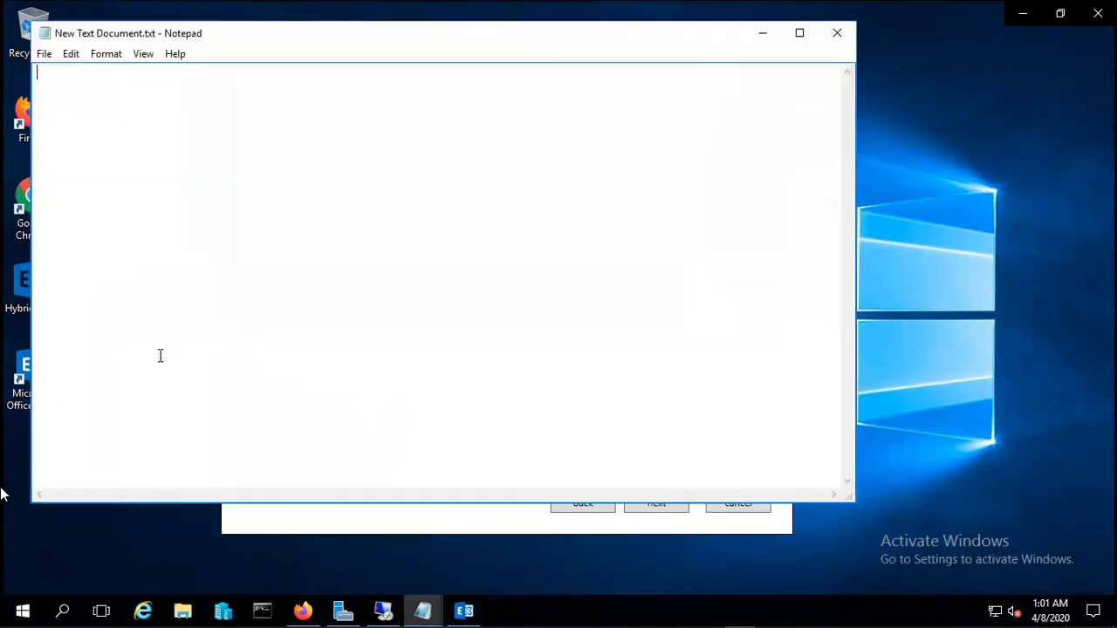
{"action": "key", "text": "ctrl+v"}
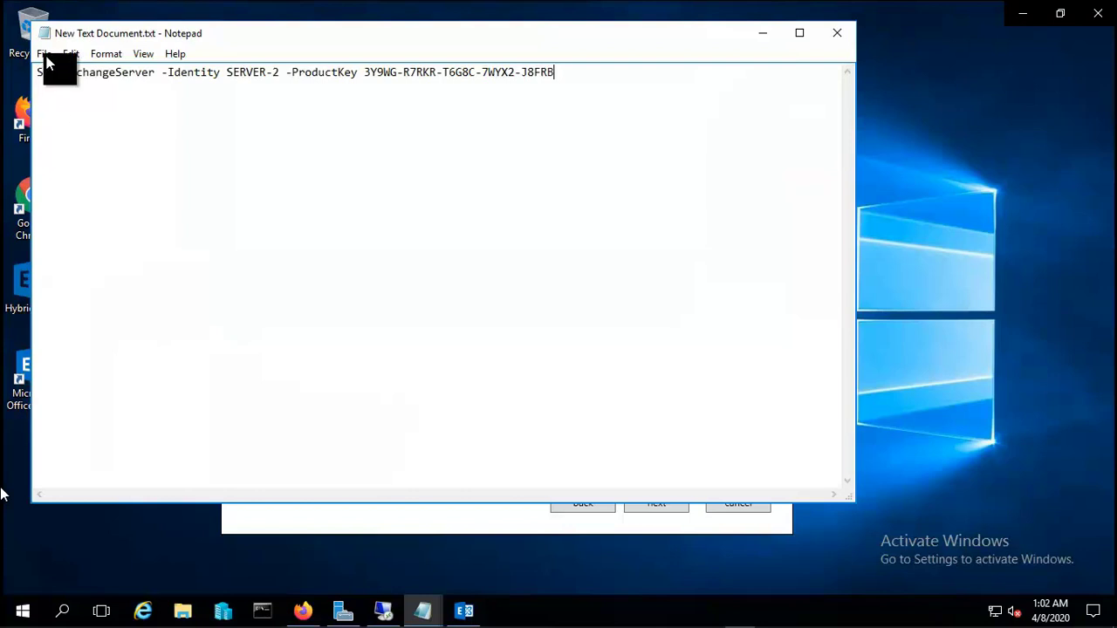
{"action": "left_click", "coordinate": [837, 32]}
{"action": "left_click", "coordinate": [517, 324]}
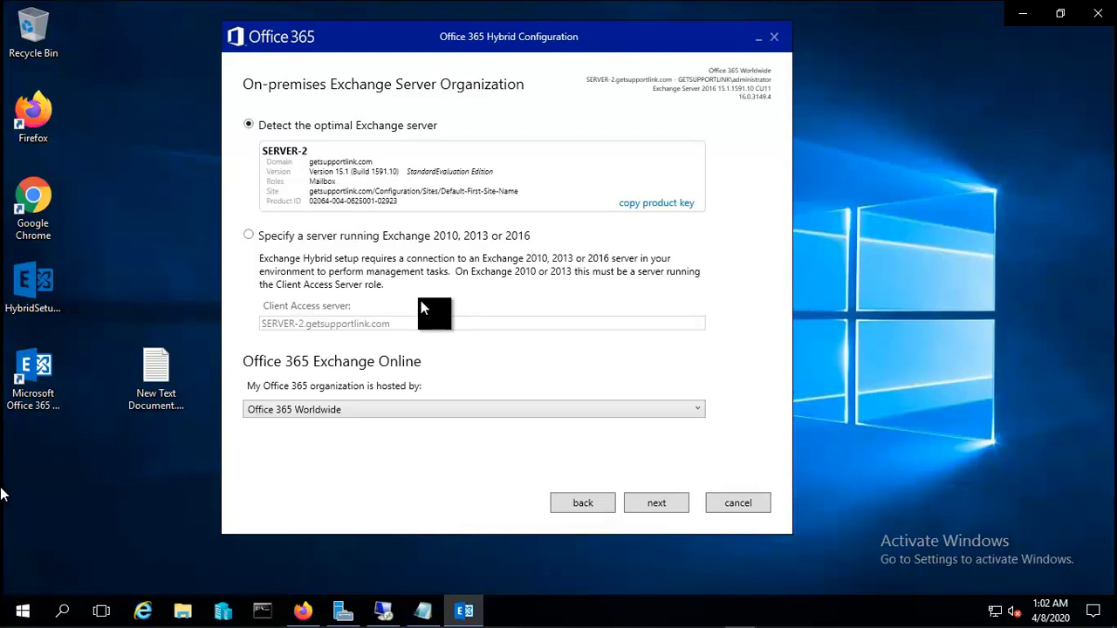
Keep Office 365 Worldwide selected as the Office 365 hosting option.
{"action": "left_click", "coordinate": [374, 410]}
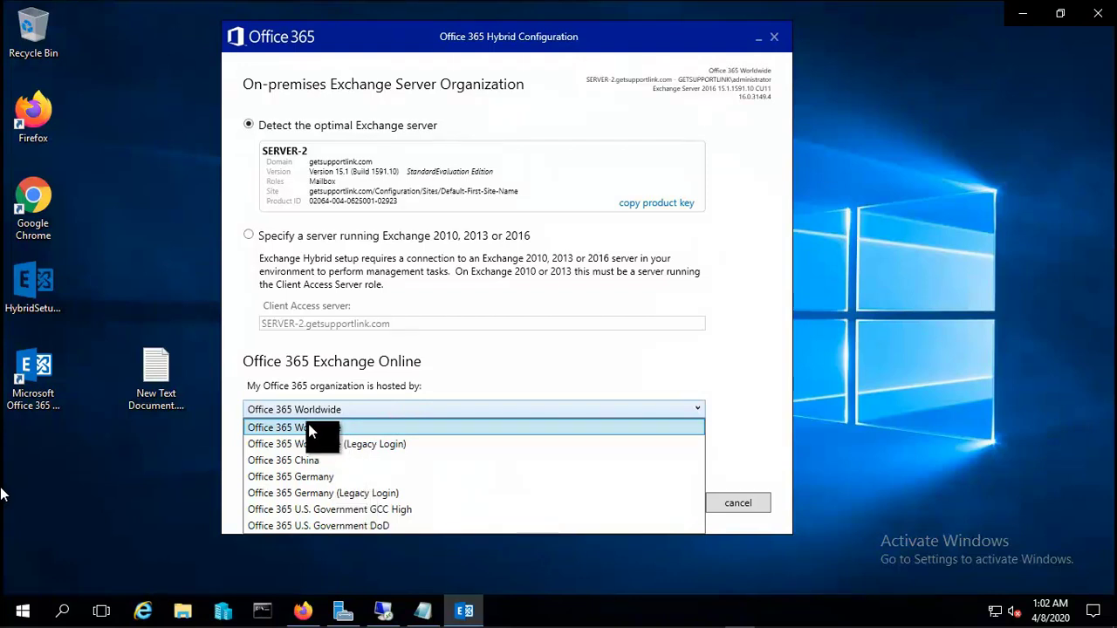
{"action": "left_click", "coordinate": [461, 374]}
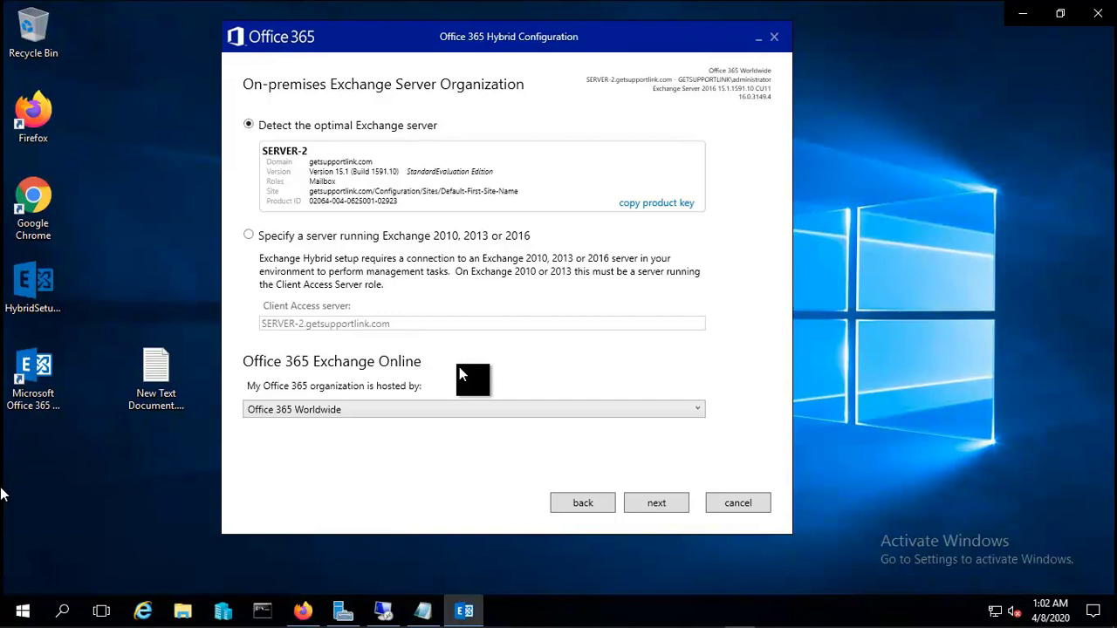
Accept both admin accounts so the Exchange and Office 365 connections show Succeeded.
{"action": "left_click", "coordinate": [660, 503]}
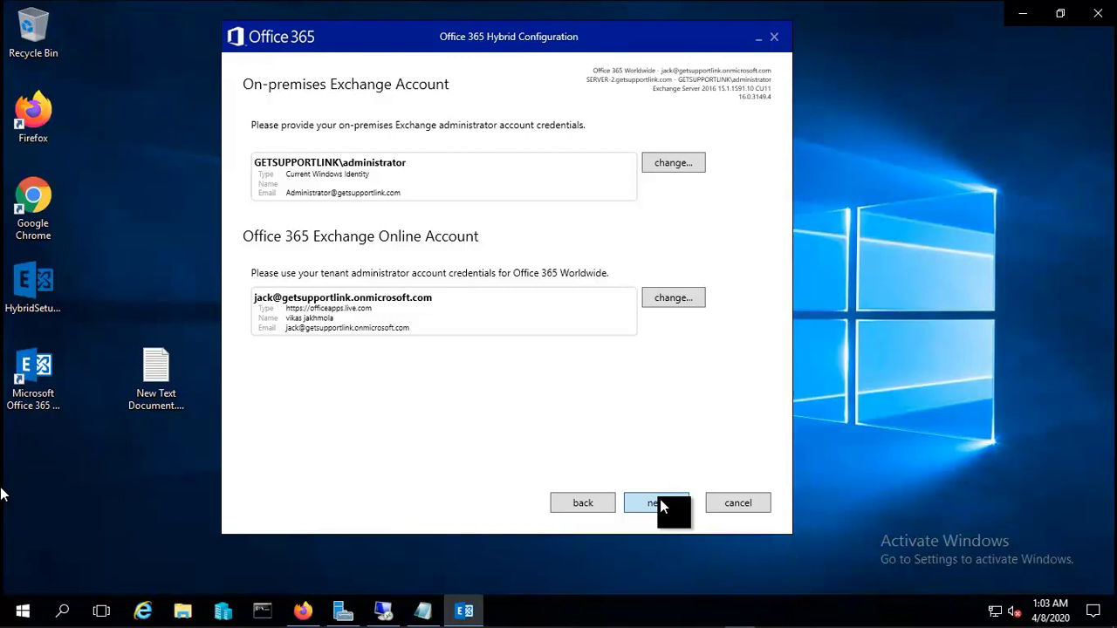
{"action": "left_click", "coordinate": [656, 503]}
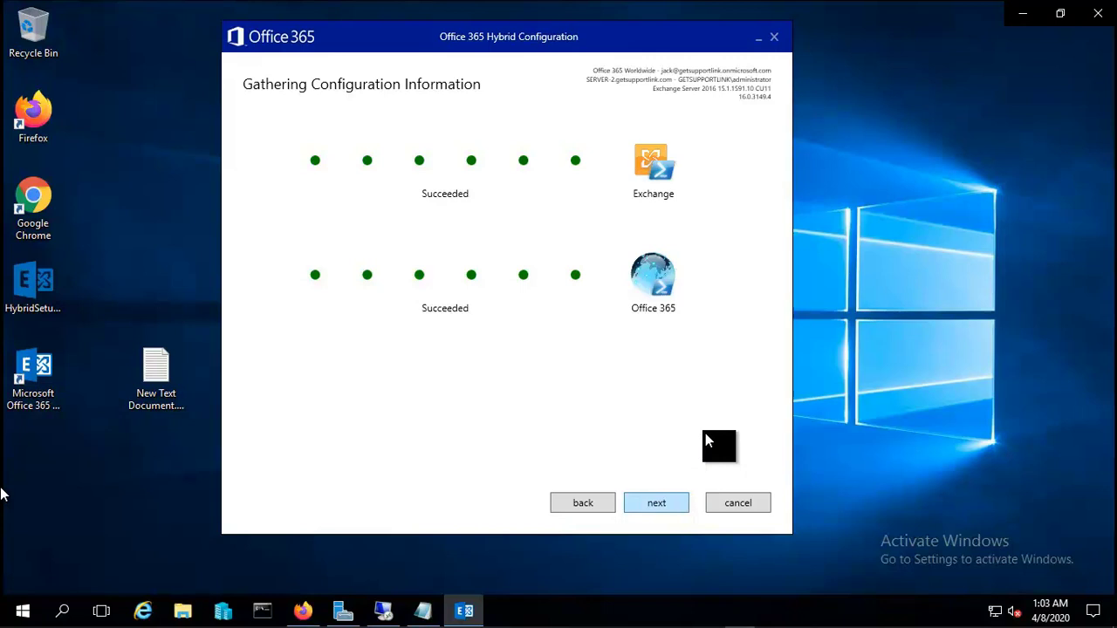
Select Full Hybrid Configuration with Organization Configuration Transfer.
{"action": "left_click", "coordinate": [657, 506]}
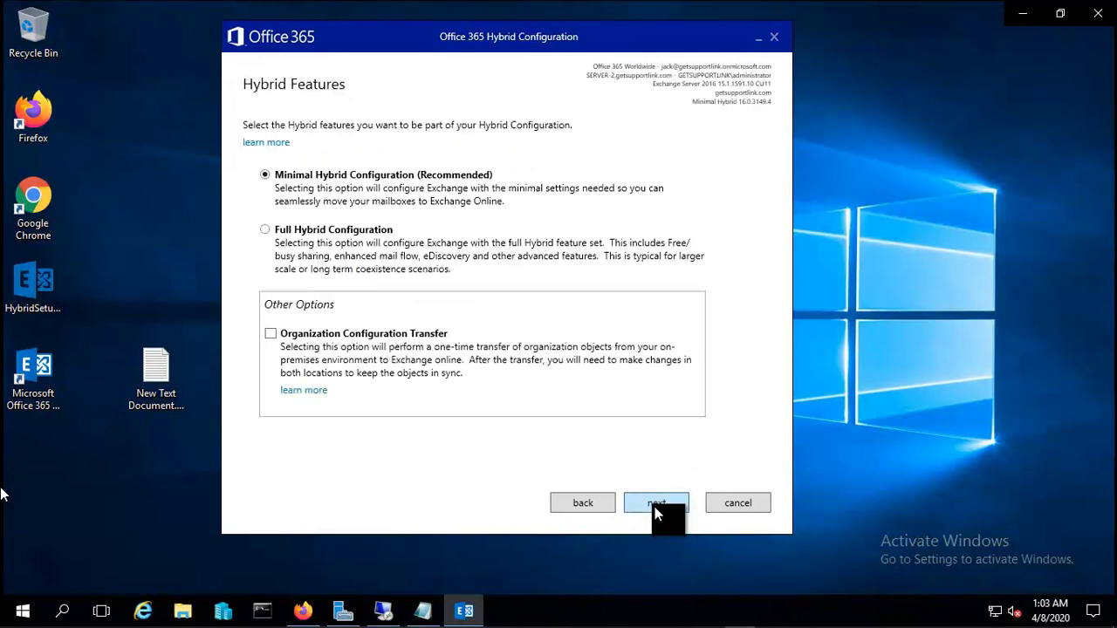
{"action": "left_click", "coordinate": [264, 230]}
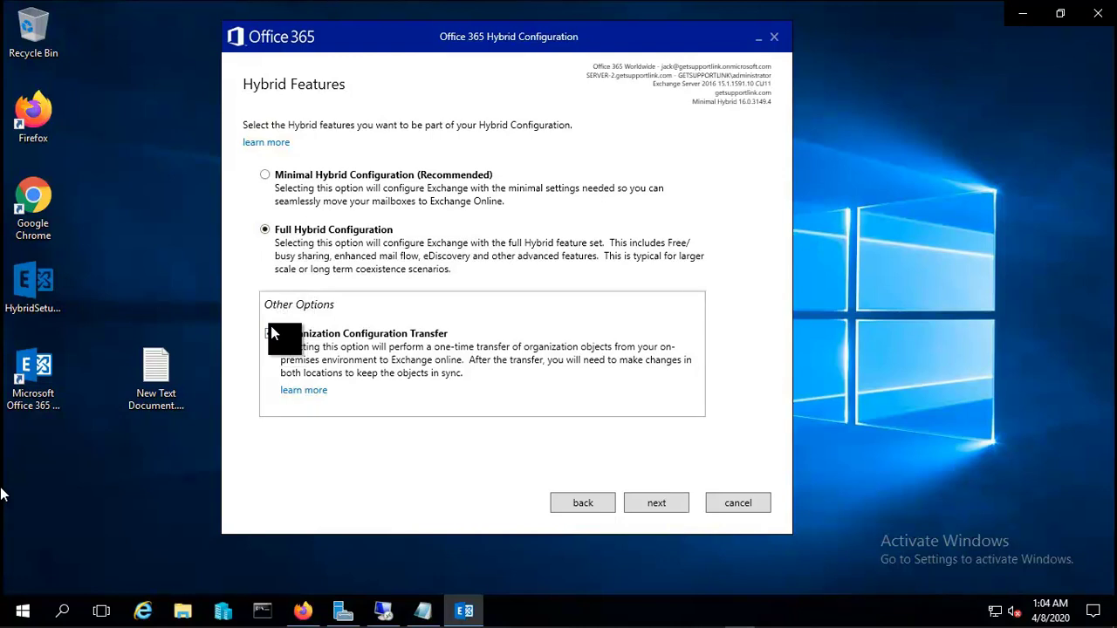
{"action": "left_click", "coordinate": [654, 510]}
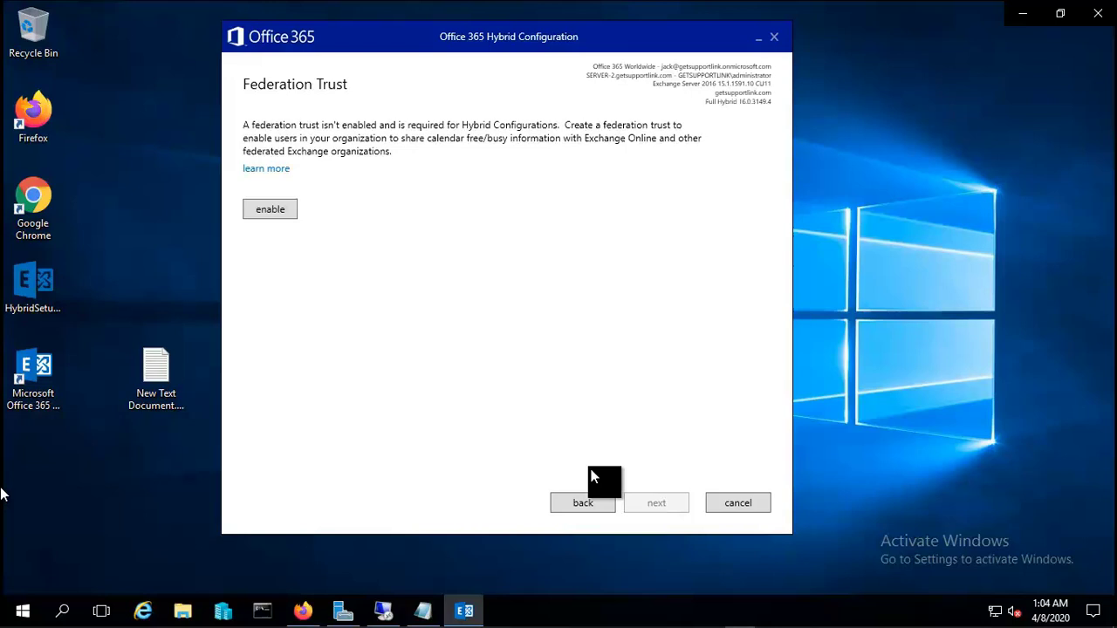
Enable the federation trust and verify getsupportlink.com ownership using the created TXT record.
{"action": "left_click", "coordinate": [266, 213]}
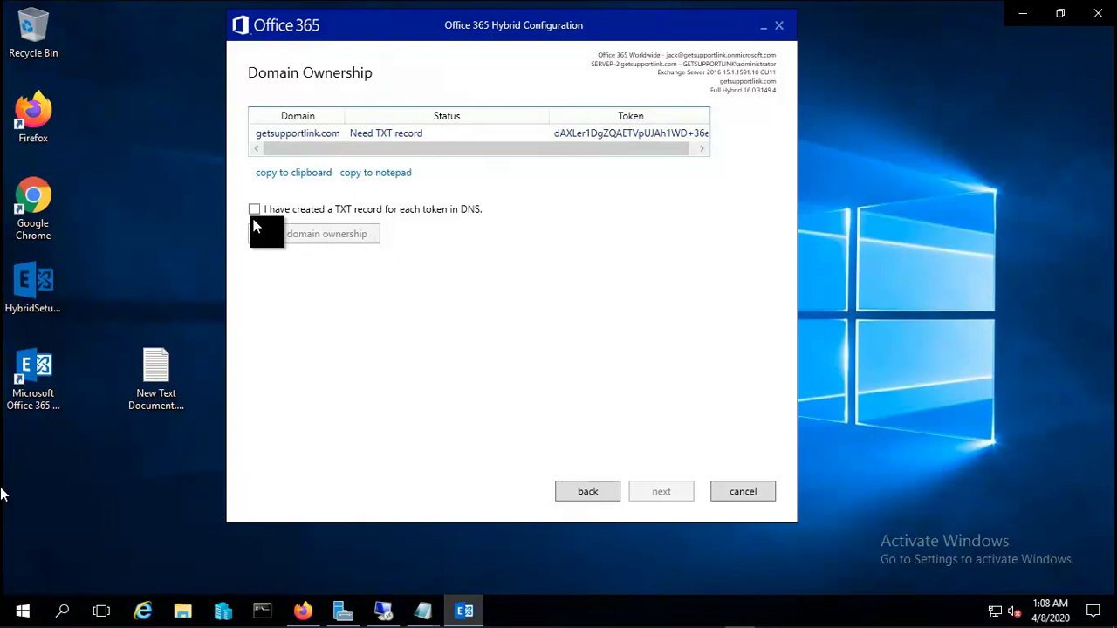
{"action": "left_click", "coordinate": [254, 209]}
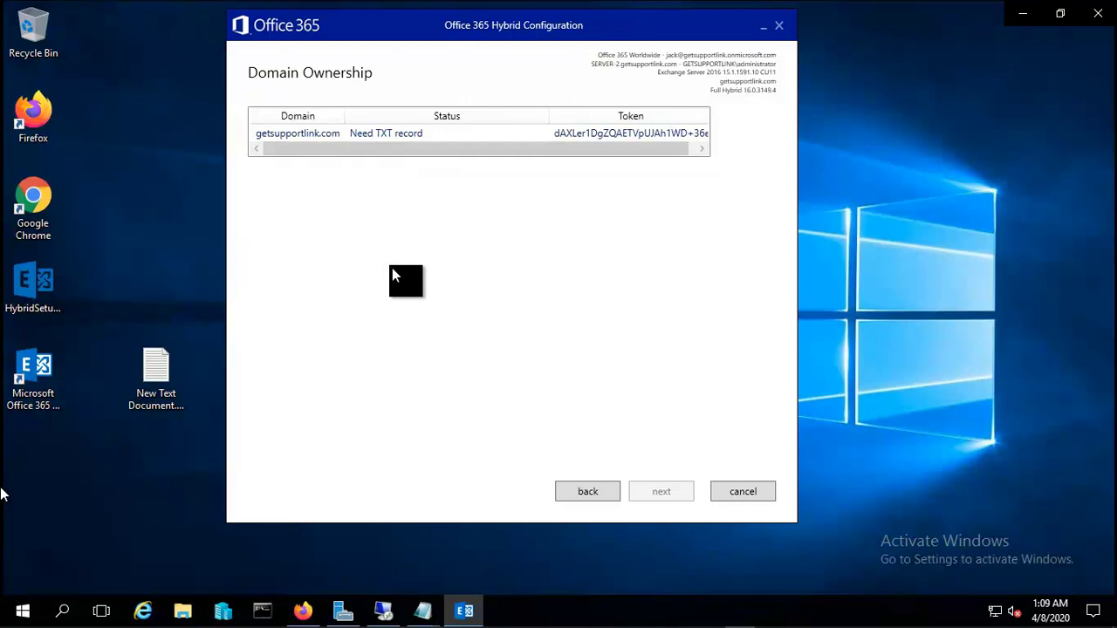
{"action": "key", "text": "Return"}
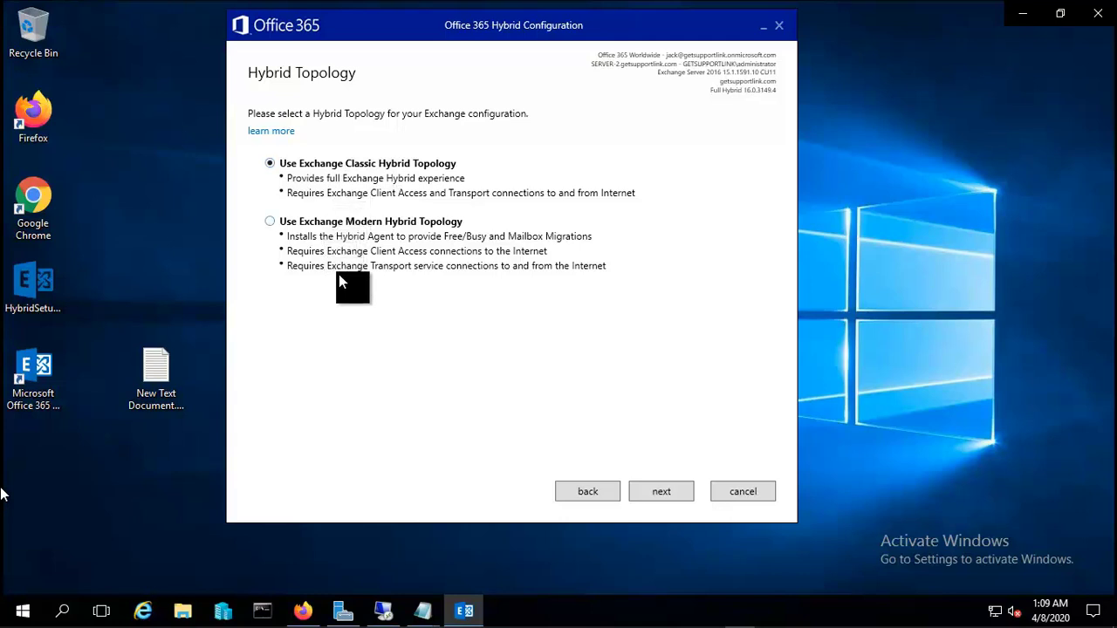
Keep Exchange Classic Hybrid Topology and enter the on-premises administrator password for migration.
{"action": "left_click", "coordinate": [659, 493]}
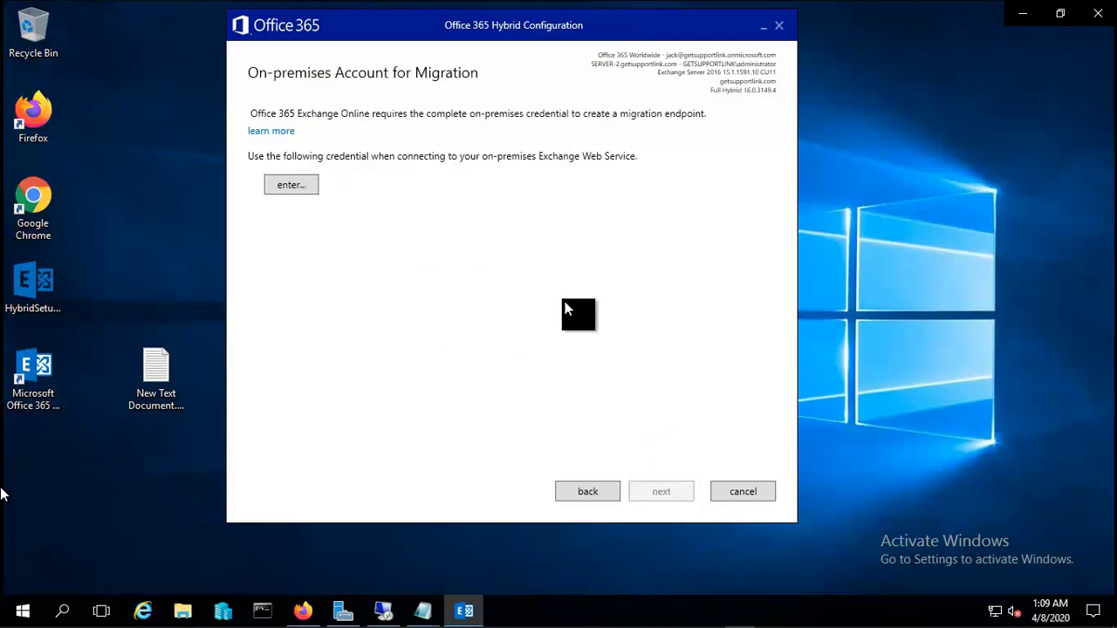
{"action": "left_click", "coordinate": [298, 187]}
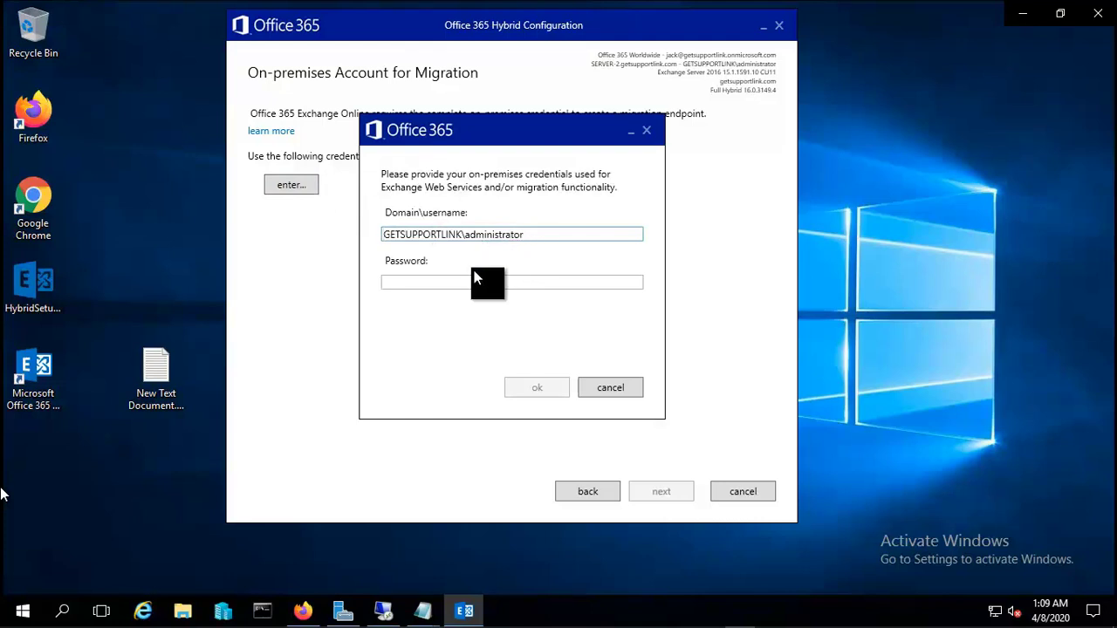
{"action": "left_click", "coordinate": [439, 284]}
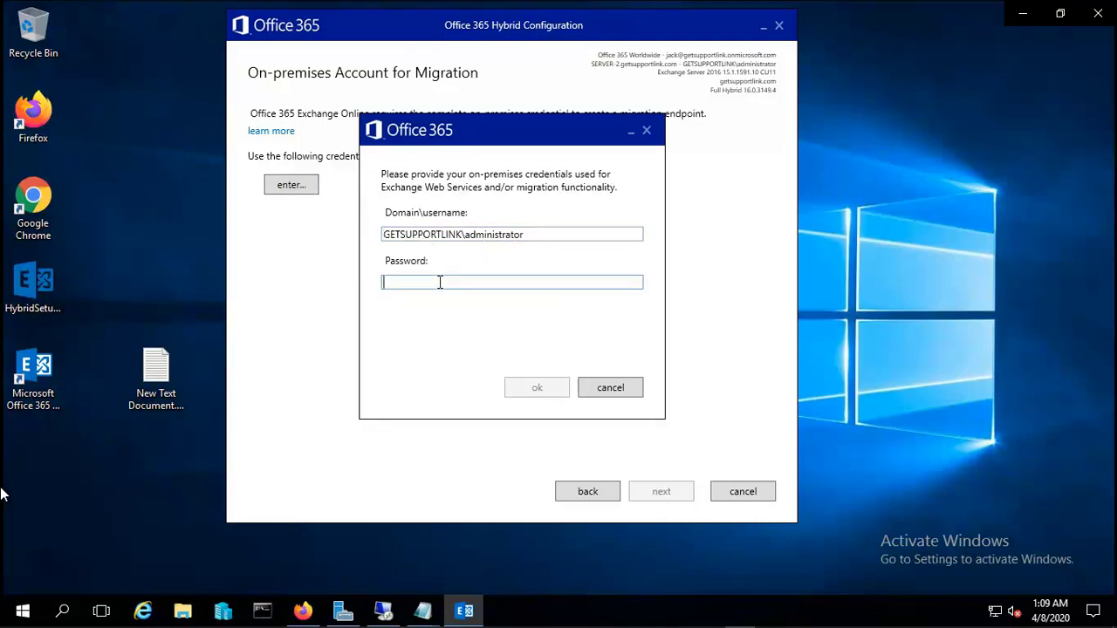
{"action": "type", "text": "******"}
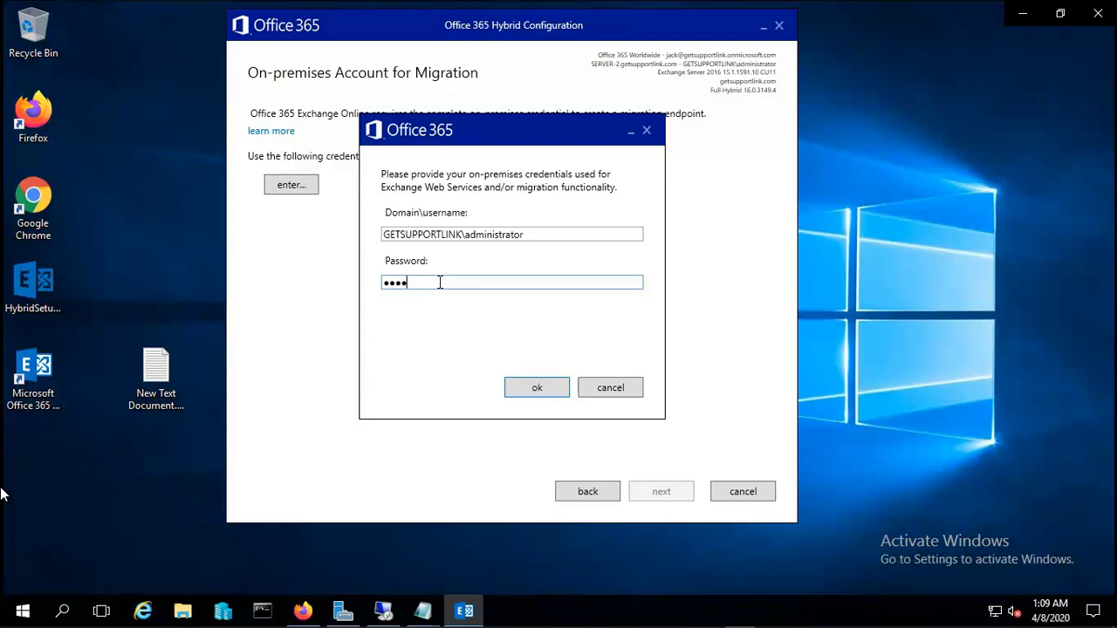
{"action": "type", "text": "**"}
{"action": "left_click", "coordinate": [535, 390]}
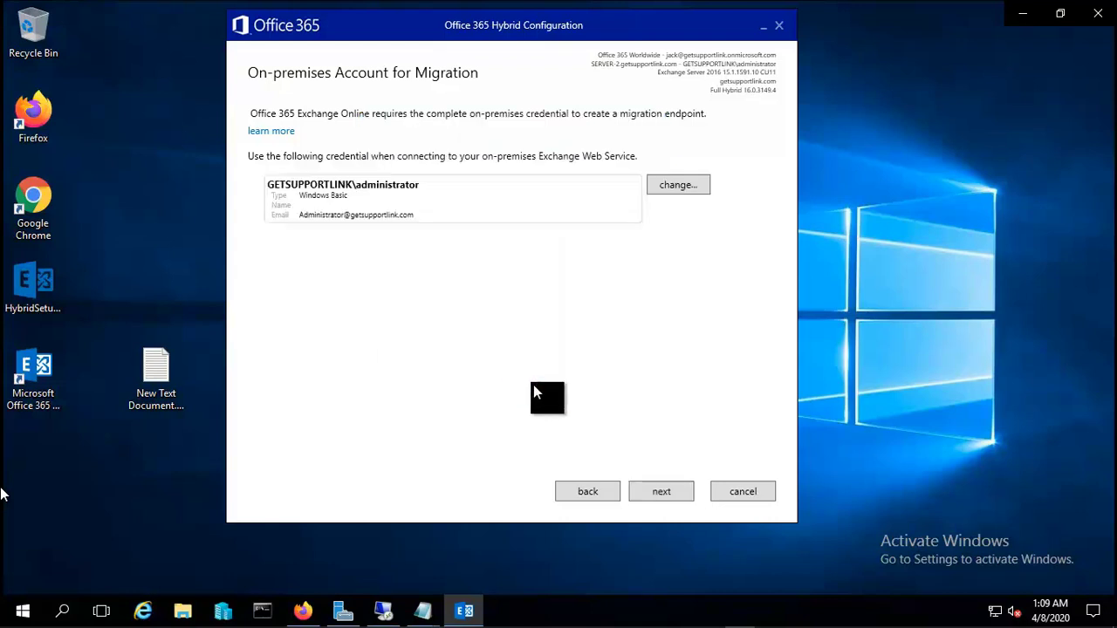
Keep typical mail transport, leaving centralized mail transport off.
{"action": "left_click", "coordinate": [660, 493]}
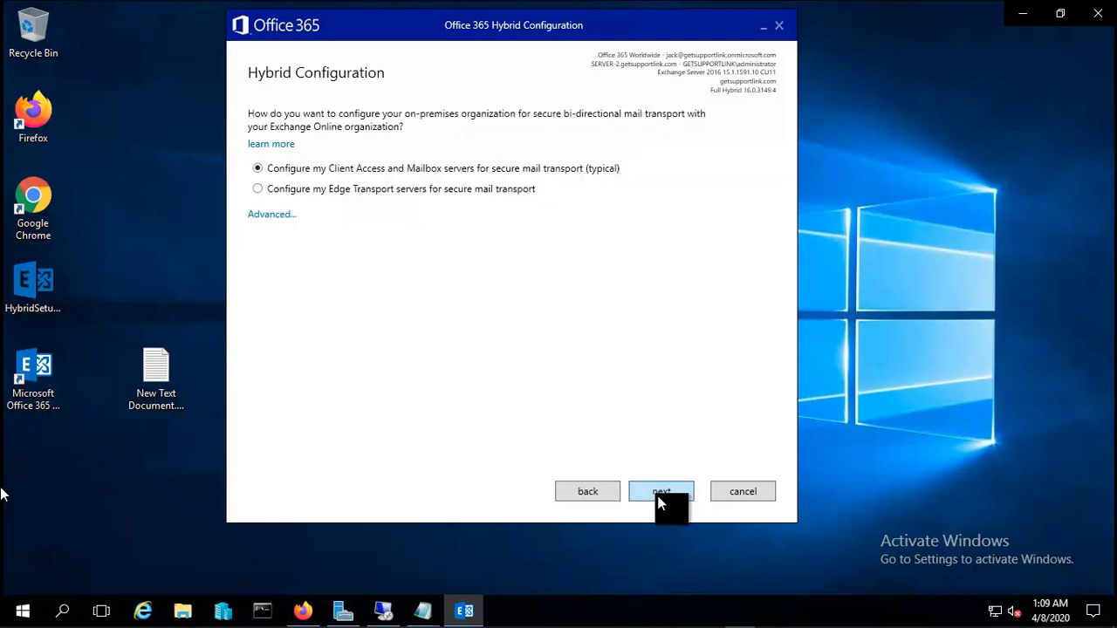
{"action": "left_click", "coordinate": [273, 214]}
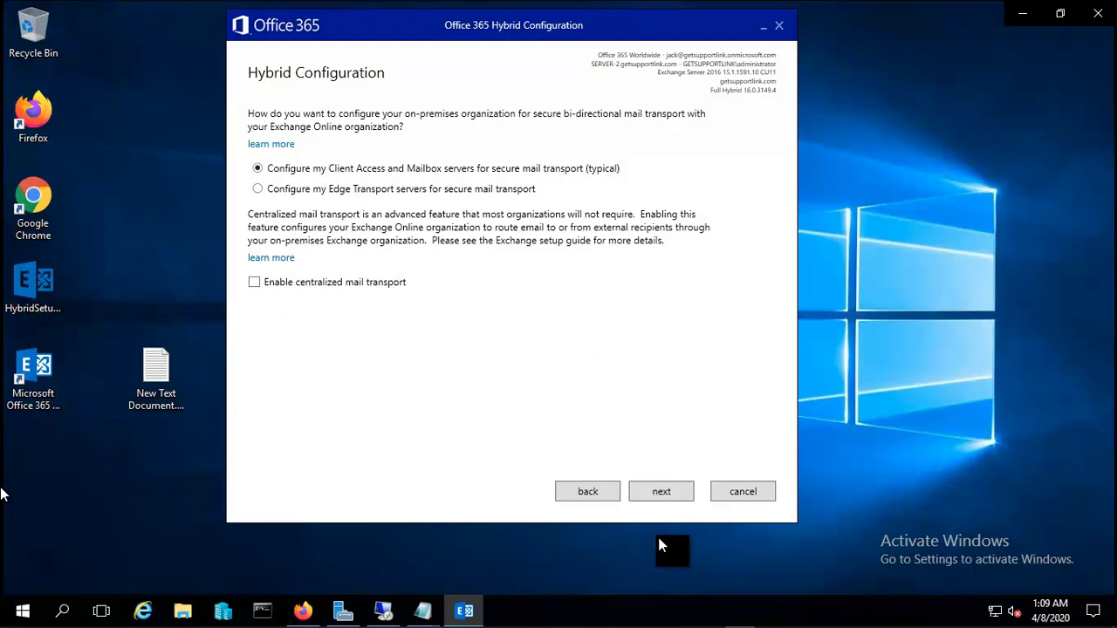
{"action": "left_click", "coordinate": [661, 494]}
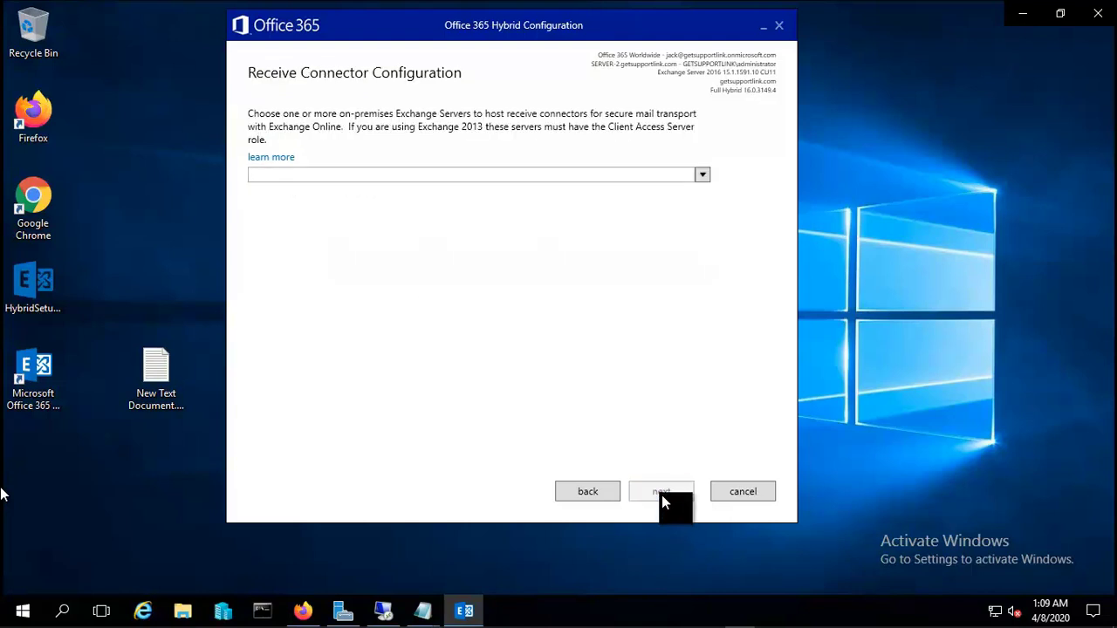
Choose SERVER-2 to host both the receive connectors and the send connectors.
{"action": "left_click", "coordinate": [702, 175]}
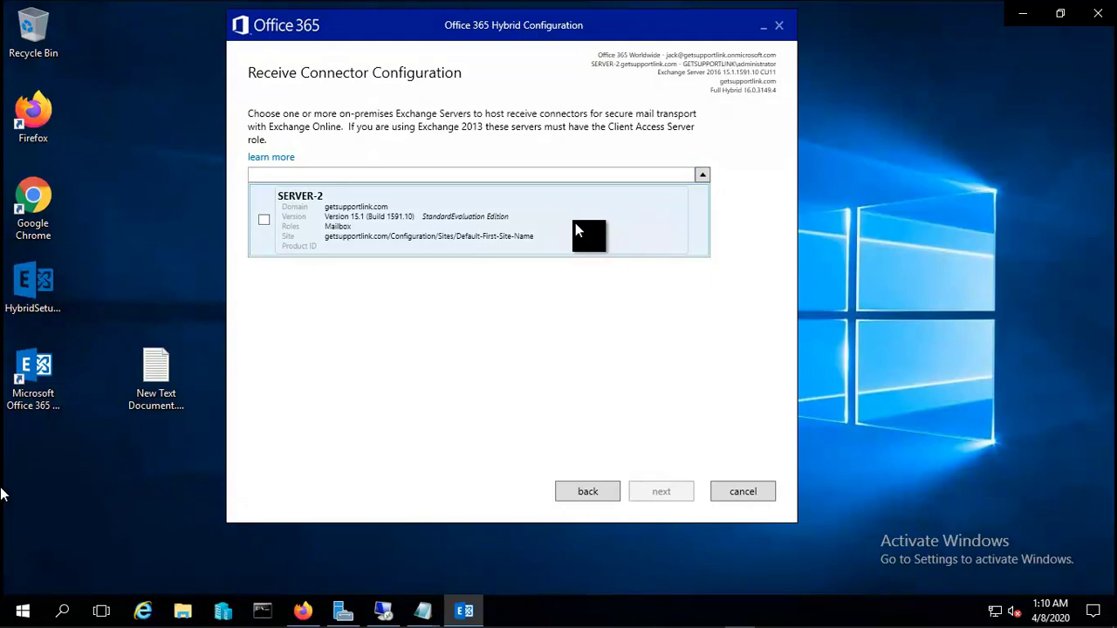
{"action": "left_click", "coordinate": [375, 221]}
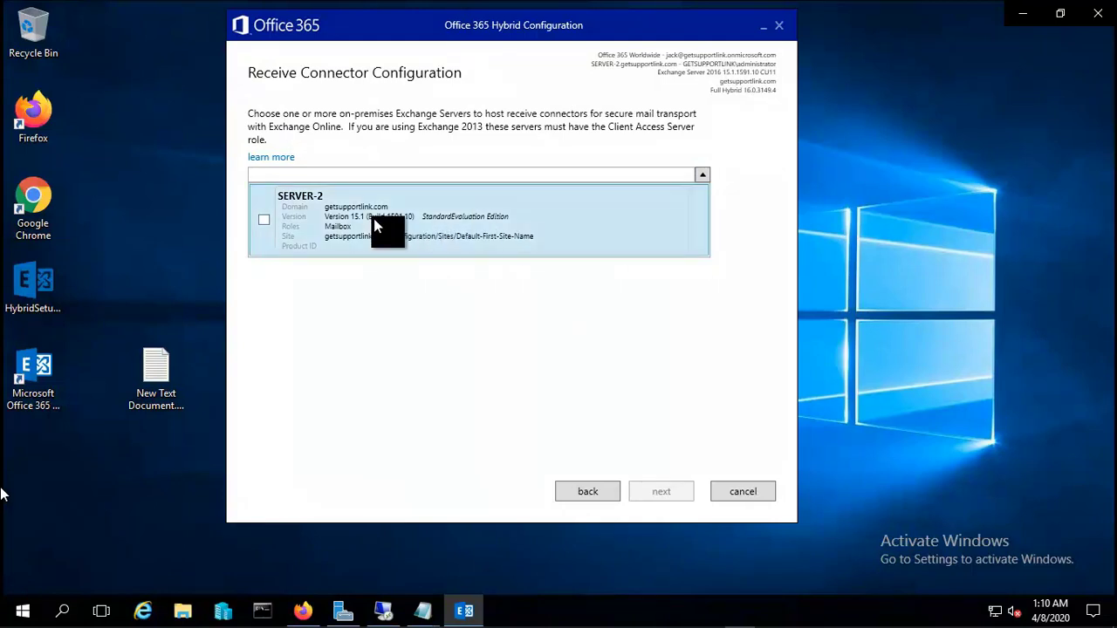
{"action": "left_click", "coordinate": [263, 221]}
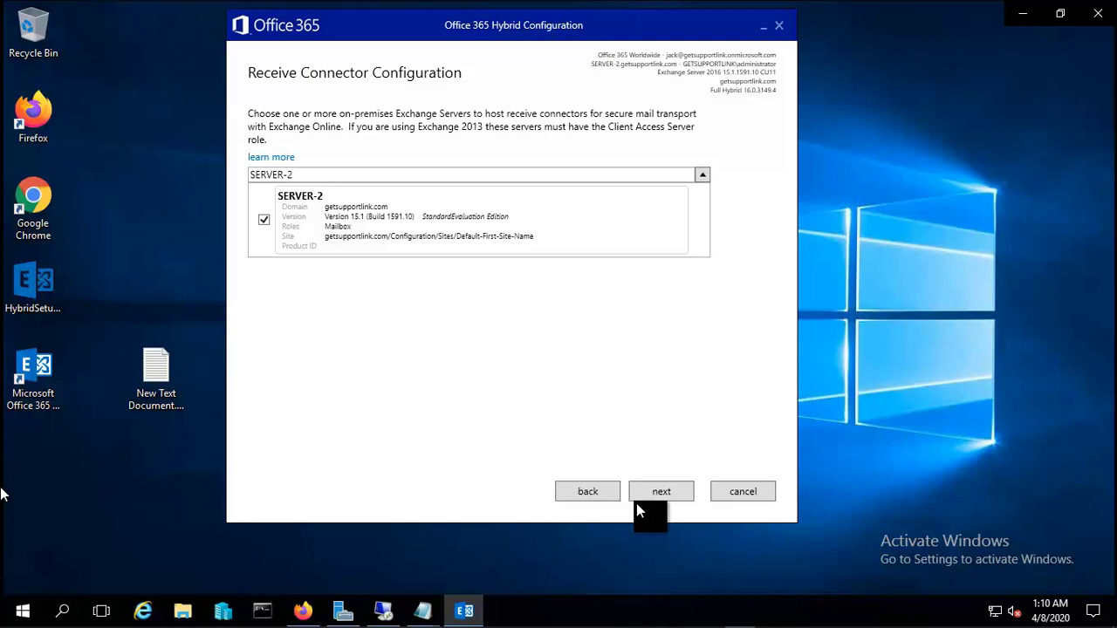
{"action": "left_click", "coordinate": [661, 494]}
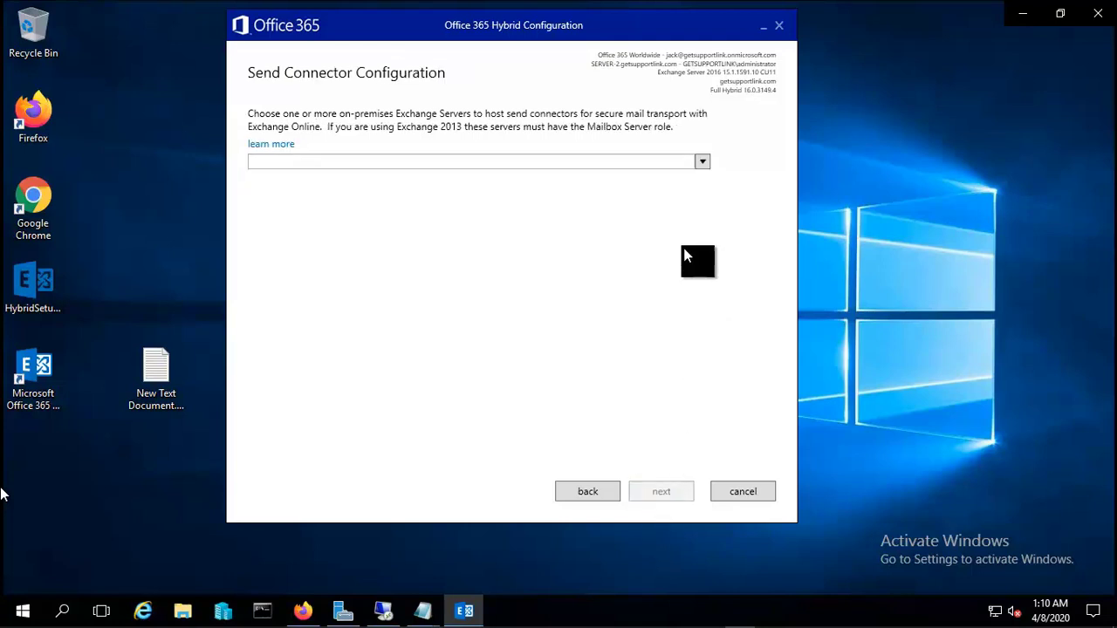
{"action": "left_click", "coordinate": [703, 162]}
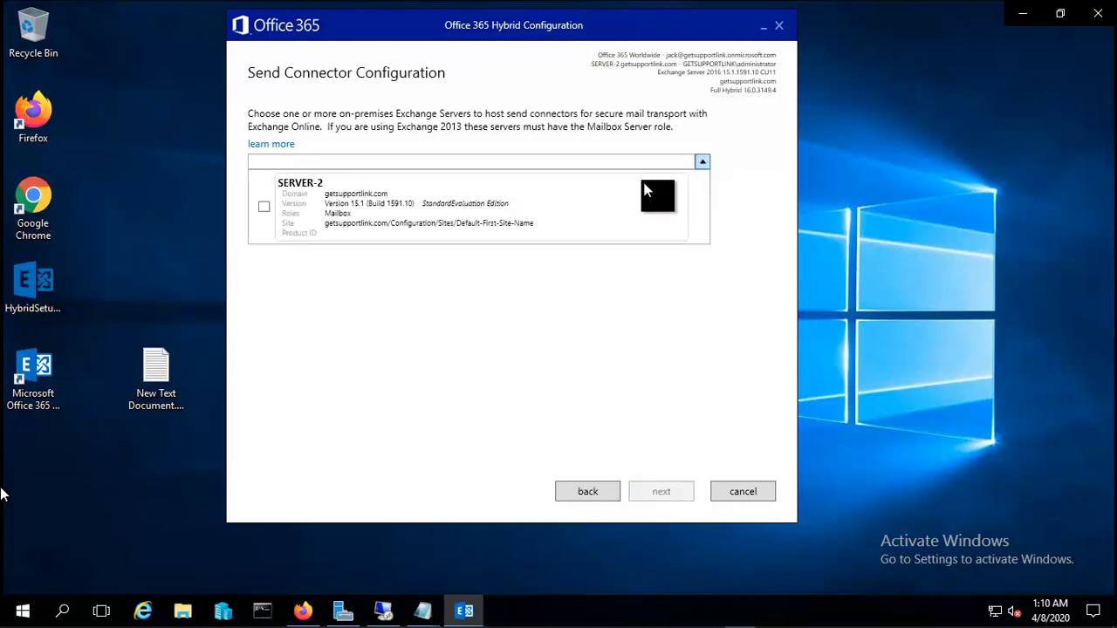
{"action": "left_click", "coordinate": [265, 208]}
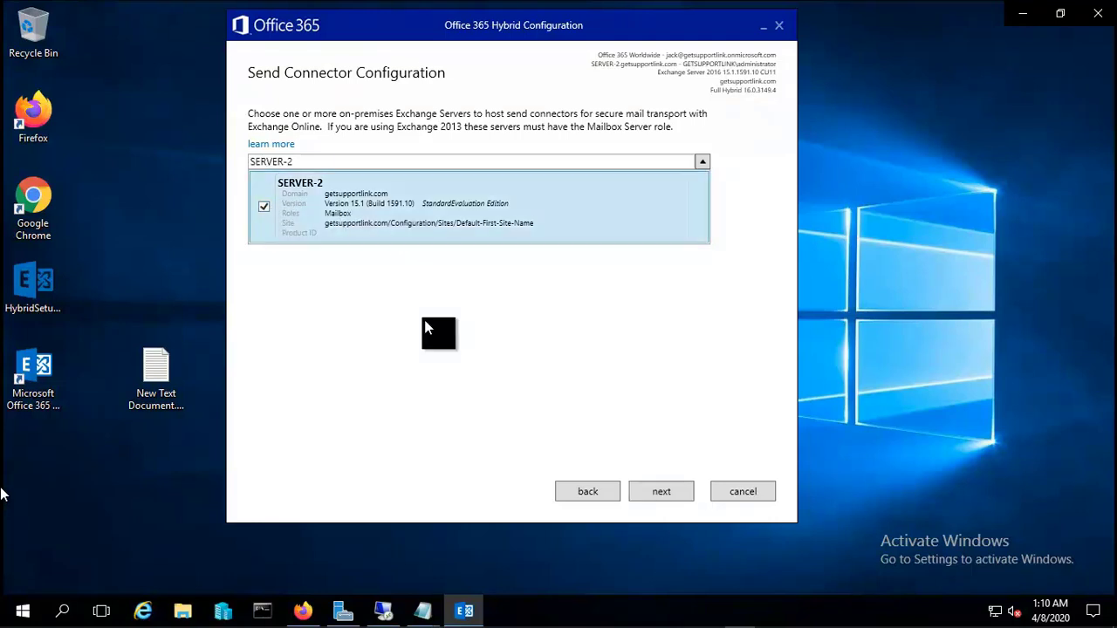
{"action": "left_click", "coordinate": [663, 496]}
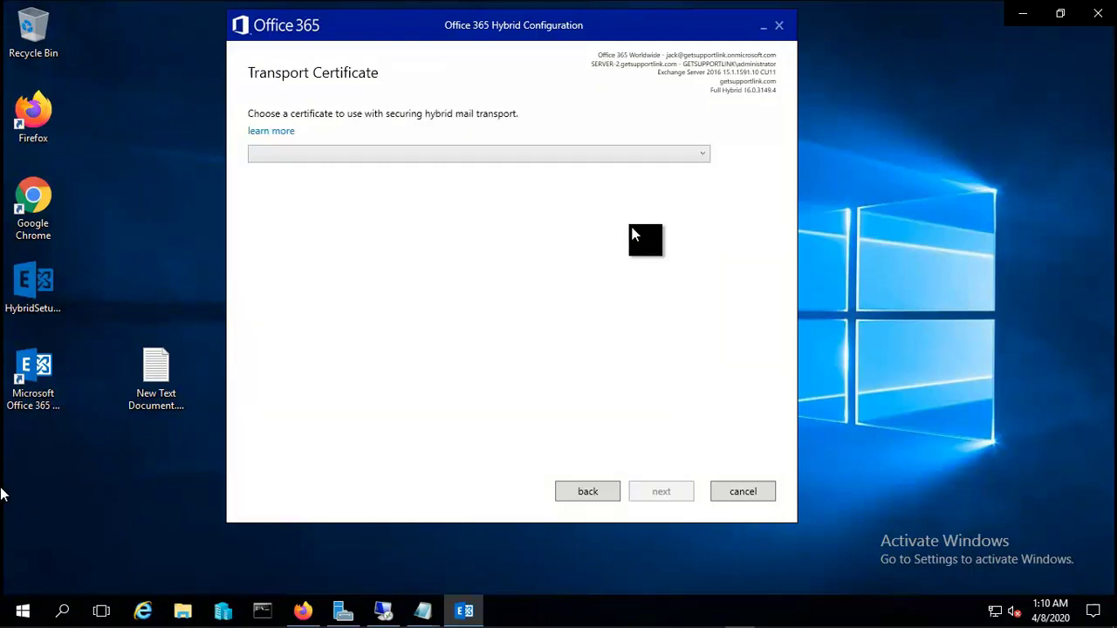
Select the mail.getsupportlink.com certificate for hybrid mail transport and proceed.
{"action": "left_click", "coordinate": [697, 159]}
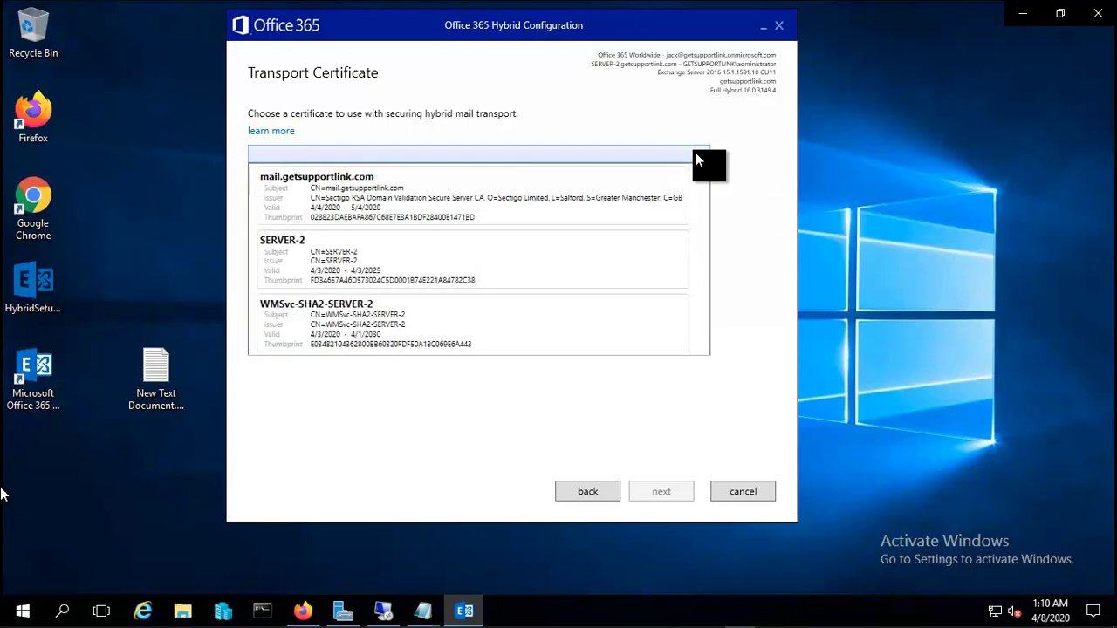
{"action": "left_click", "coordinate": [365, 201]}
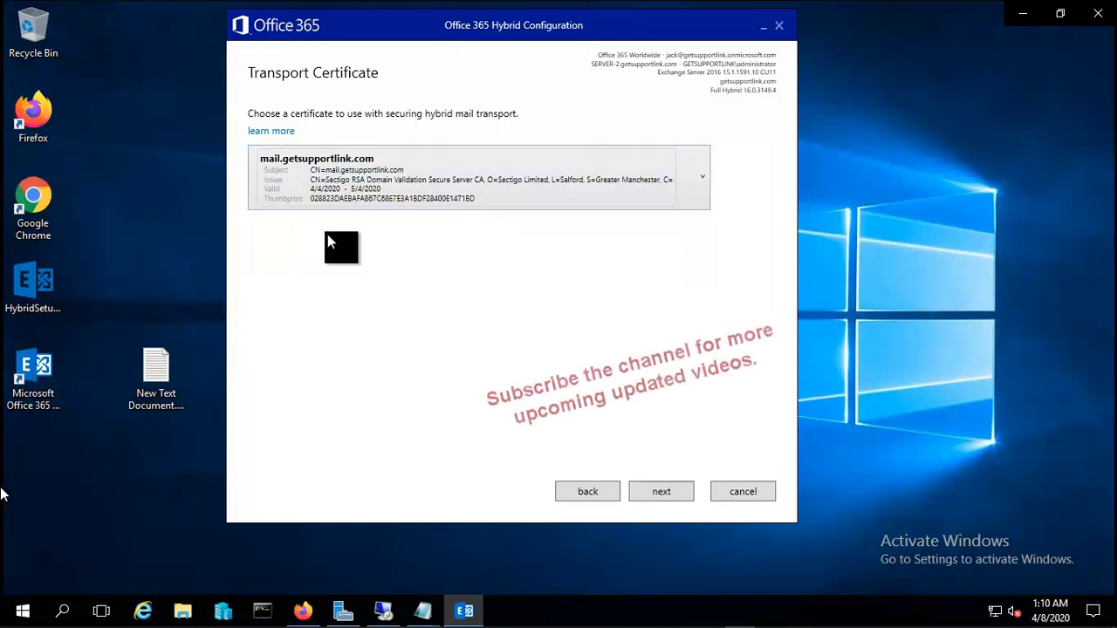
{"action": "left_click", "coordinate": [700, 183]}
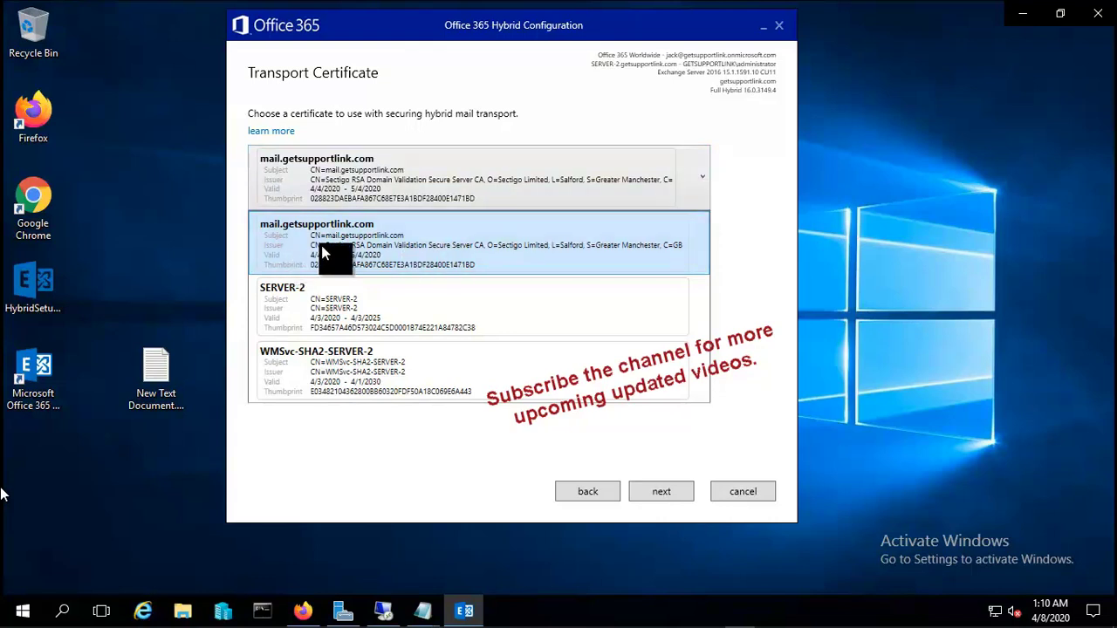
{"action": "left_click", "coordinate": [430, 245]}
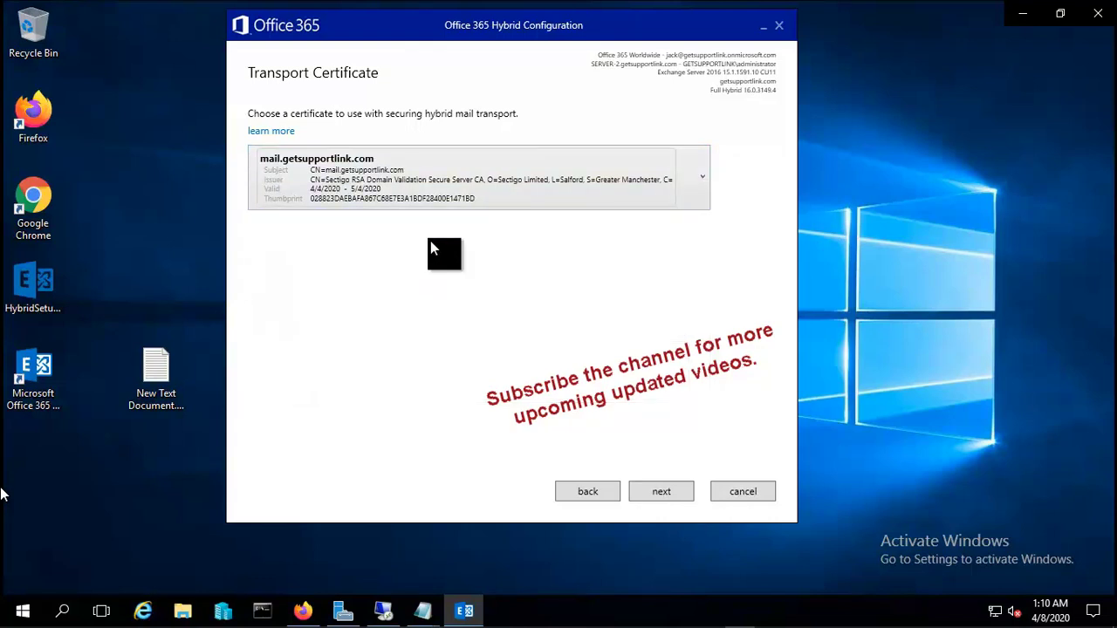
{"action": "left_click", "coordinate": [648, 494]}
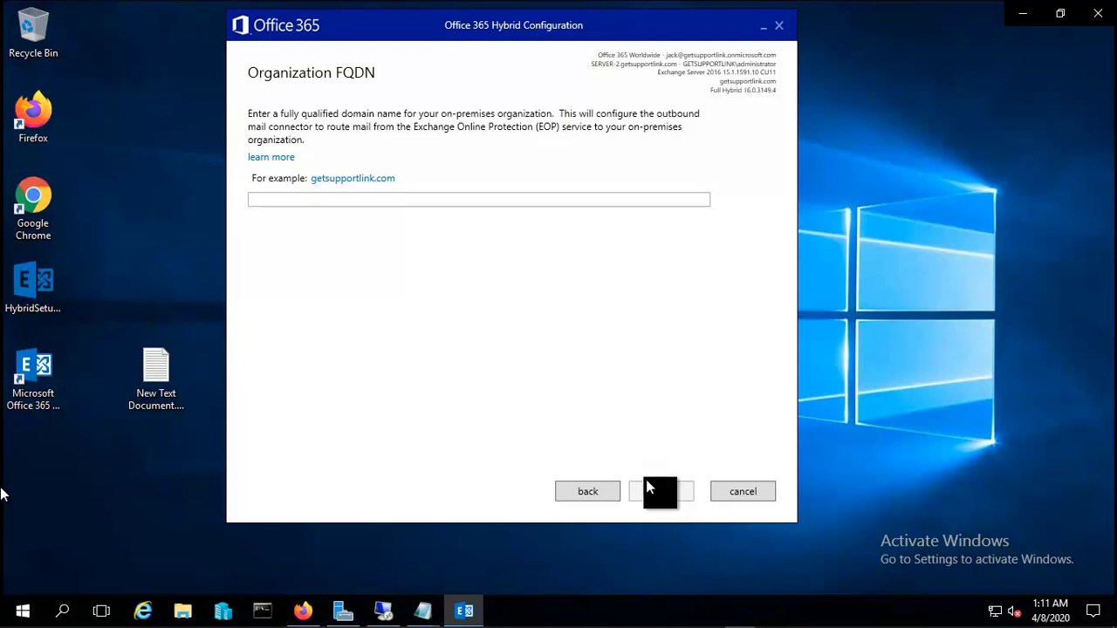
Enter mail.getsupportlink.com as the on-premises organization FQDN and proceed.
{"action": "left_click", "coordinate": [342, 200]}
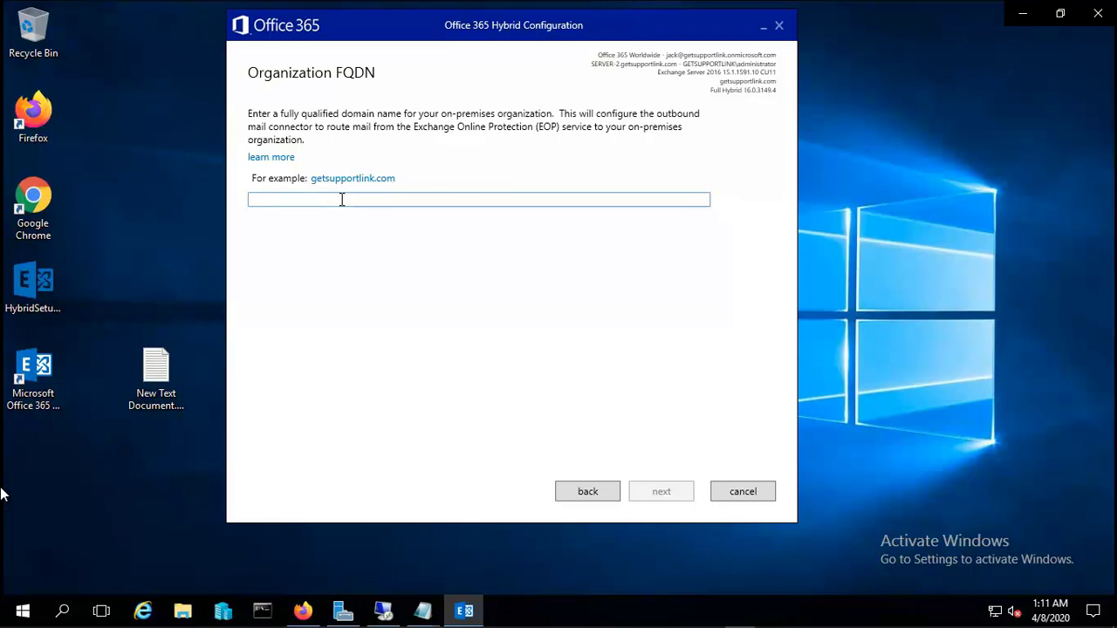
{"action": "type", "text": "mail.getsupportlink.com"}
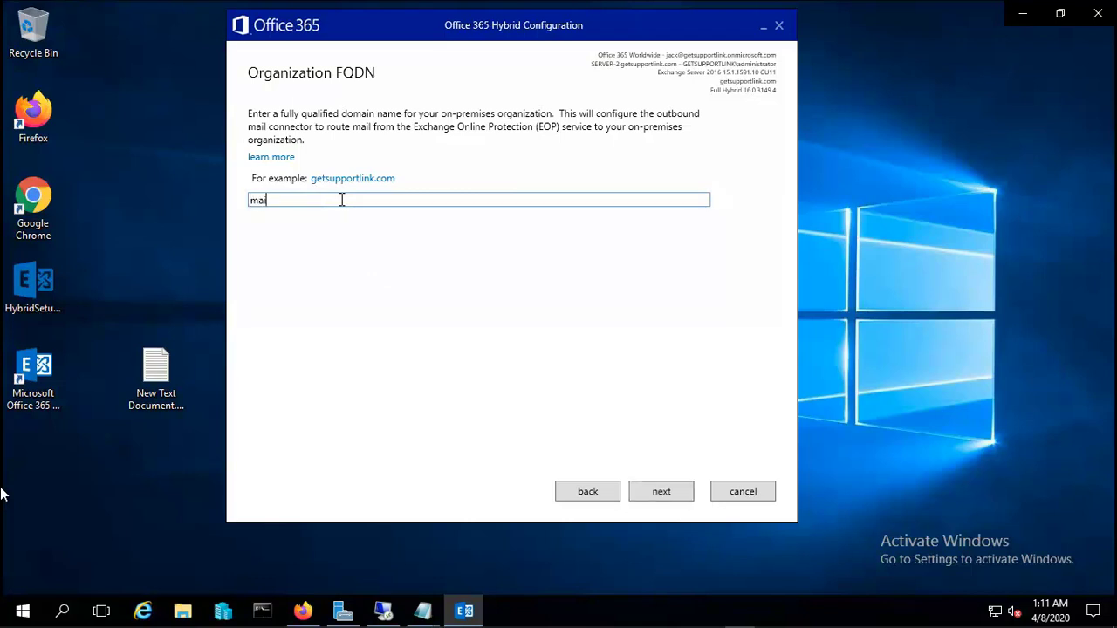
{"action": "left_click", "coordinate": [666, 492]}
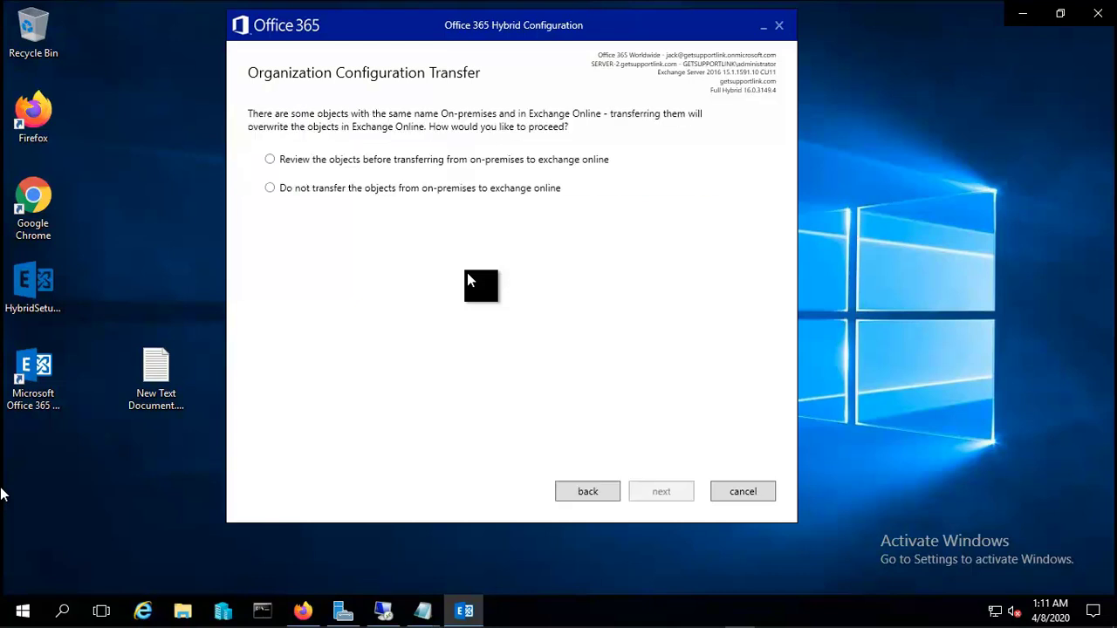
Choose 'Review the objects before transferring' and bring up the transferable objects list.
{"action": "left_click", "coordinate": [270, 161]}
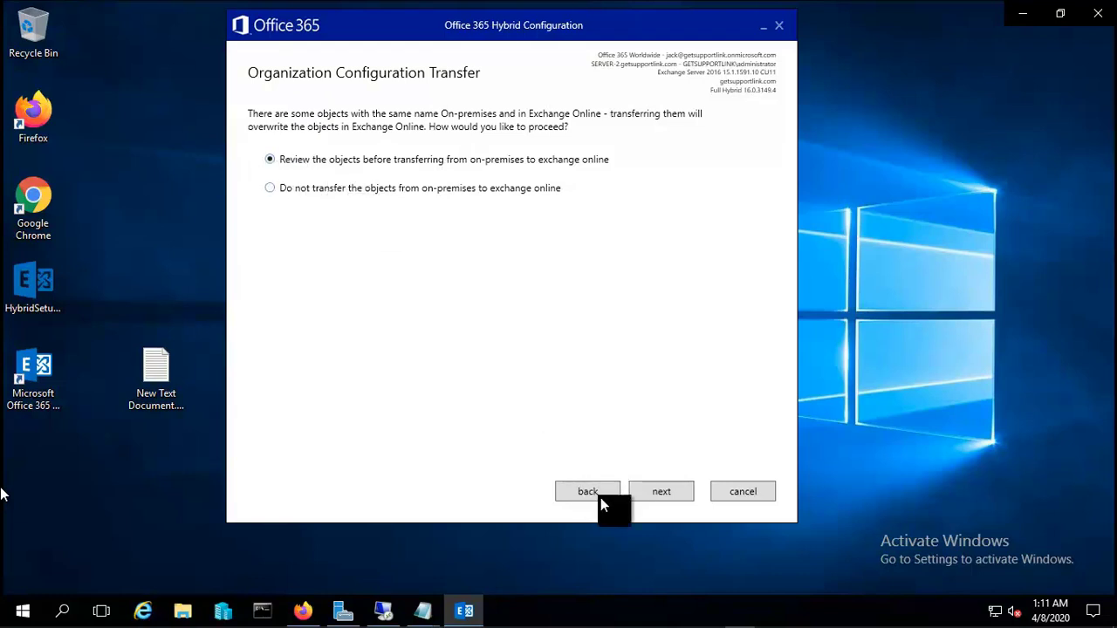
{"action": "left_click", "coordinate": [665, 491]}
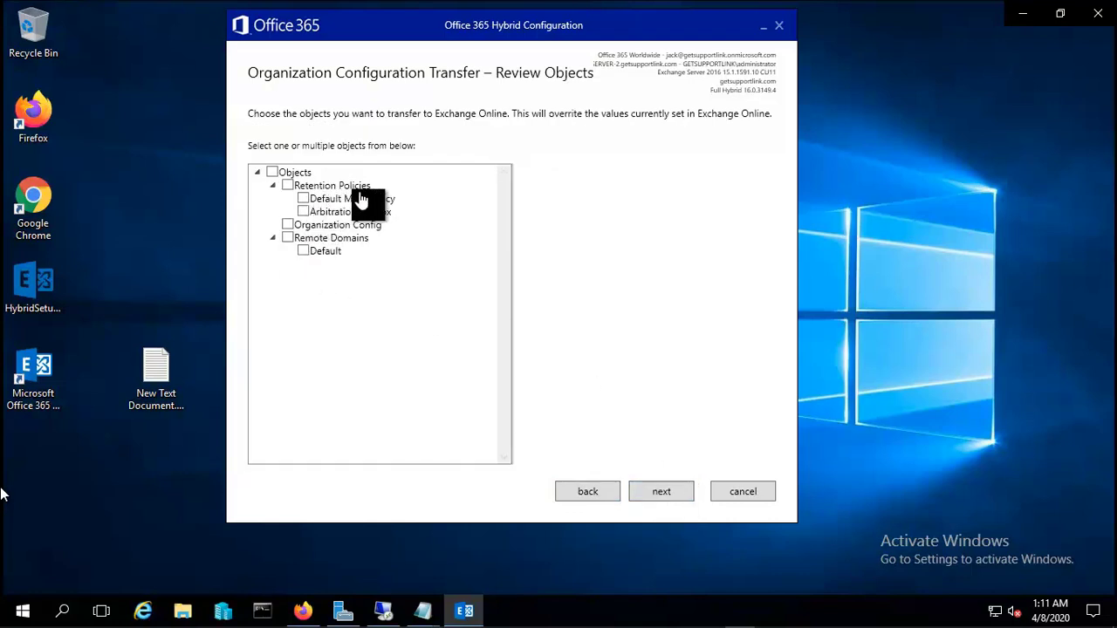
Run Update from the Ready for Update page to apply the hybrid configuration.
{"action": "left_click", "coordinate": [658, 502]}
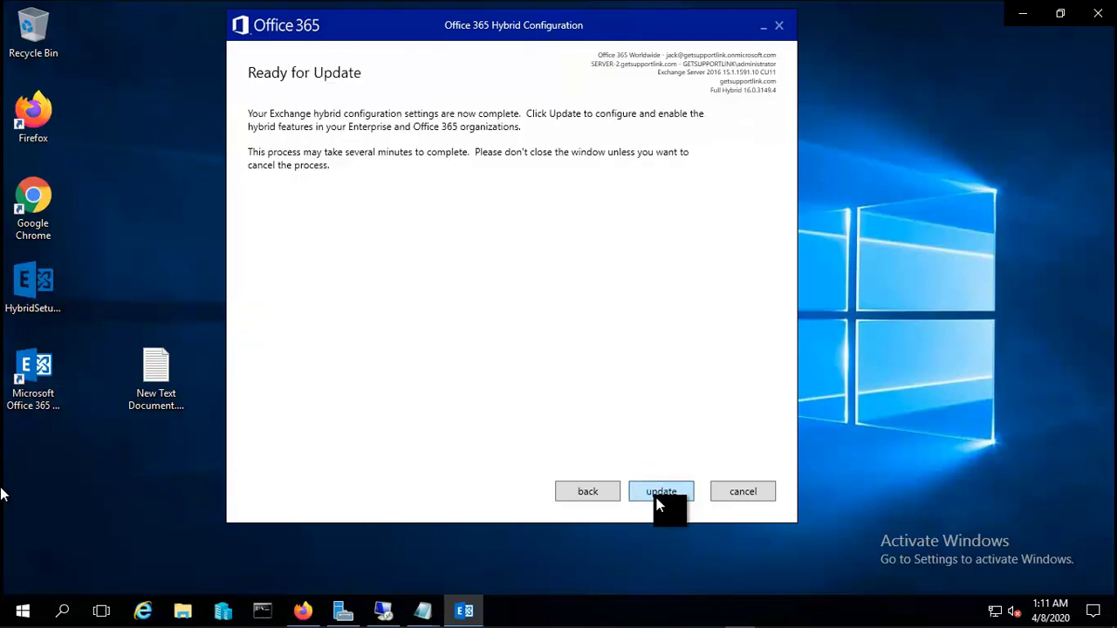
{"action": "left_click", "coordinate": [659, 494]}
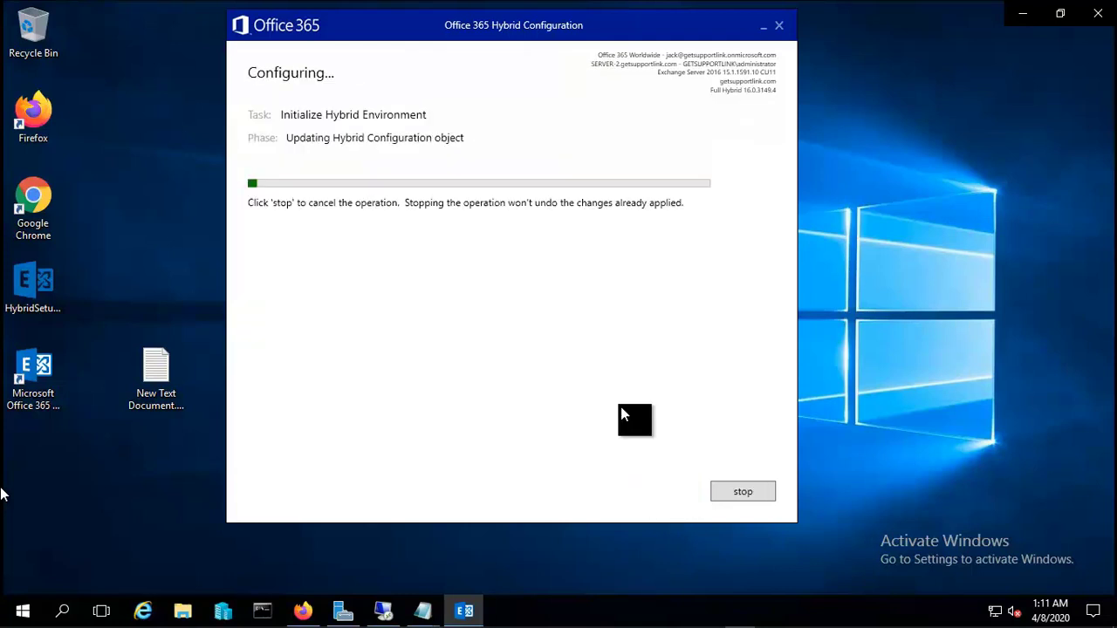